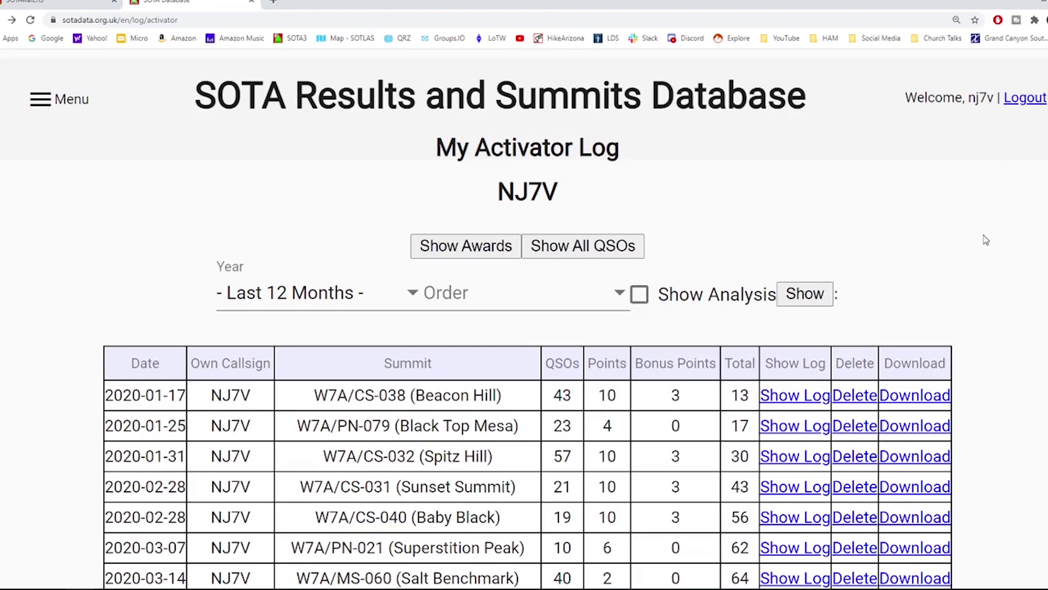
Select the Arizona association, the Eastern Arizona region and the Mount Ord summit.
scroll(986, 240, "down", 3)
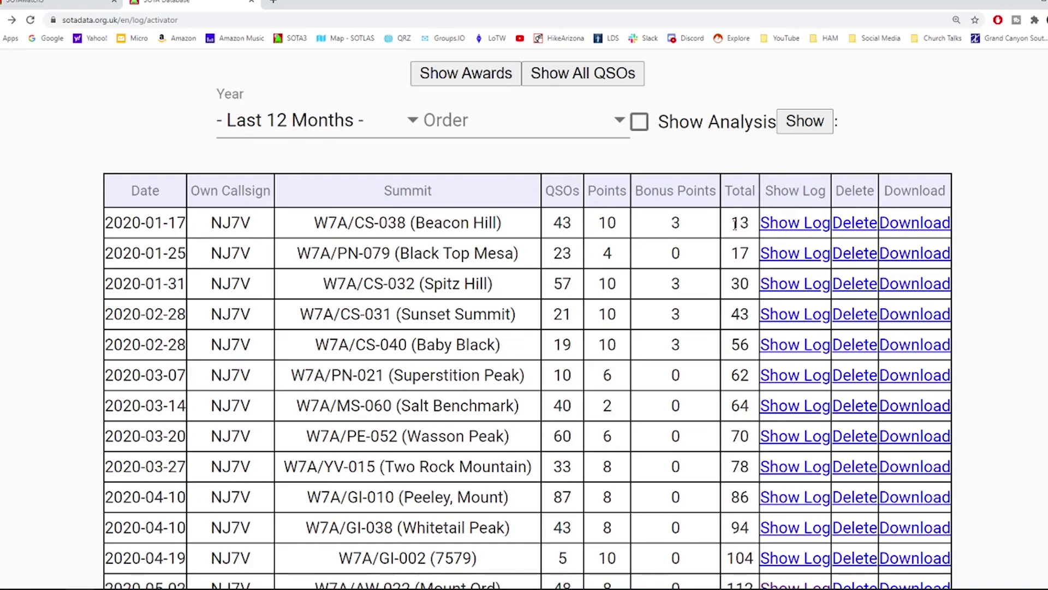
left_click_drag(735, 224, 746, 228)
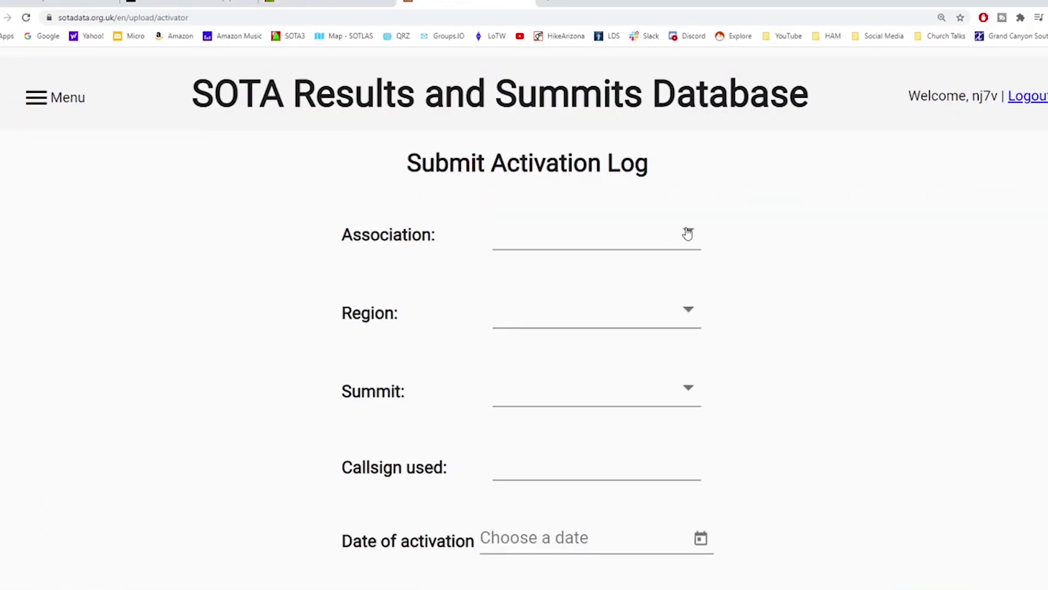
left_click(687, 235)
scroll(614, 377, "down", 5)
scroll(613, 378, "down", 5)
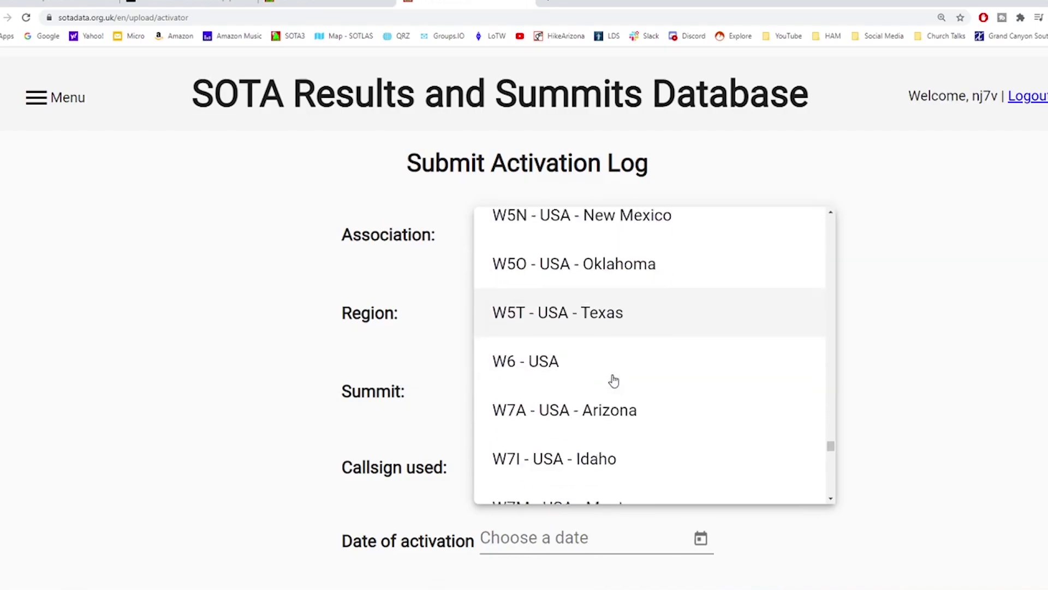
left_click(574, 407)
left_click(613, 323)
left_click(601, 370)
left_click(581, 391)
left_click(581, 382)
Fill in the activator callsign and set the activation date to 8/1/2021.
scroll(550, 385, "down", 2)
left_click(550, 330)
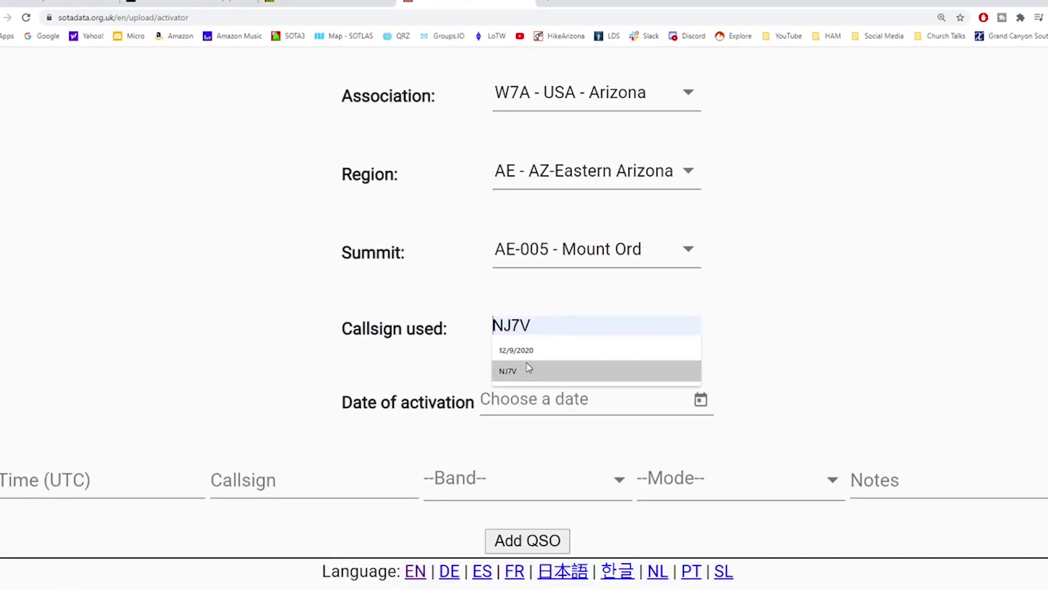
left_click(546, 370)
key("Tab")
type("8/1/2021")
Enter a contact at 1915 with the station's callsign on the 144MHz band.
left_click(143, 474)
type("1915")
left_click(260, 477)
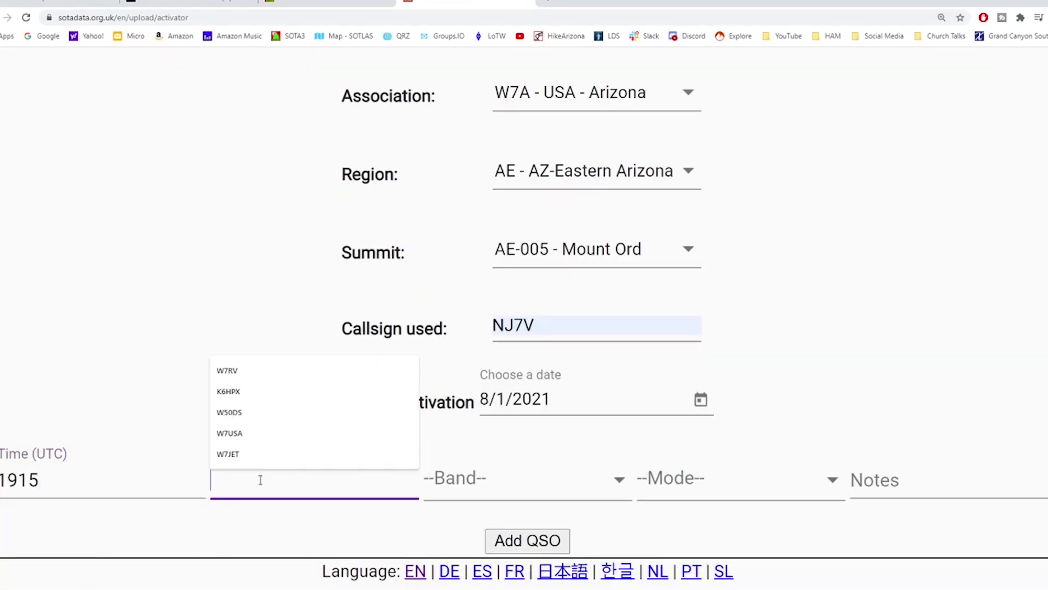
key("Down")
key("Return")
left_click(457, 487)
scroll(473, 417, "down", 10)
left_click(472, 417)
Set the contact's mode to FM with a Woohoo note and add it to the log.
key("Tab")
key("f")
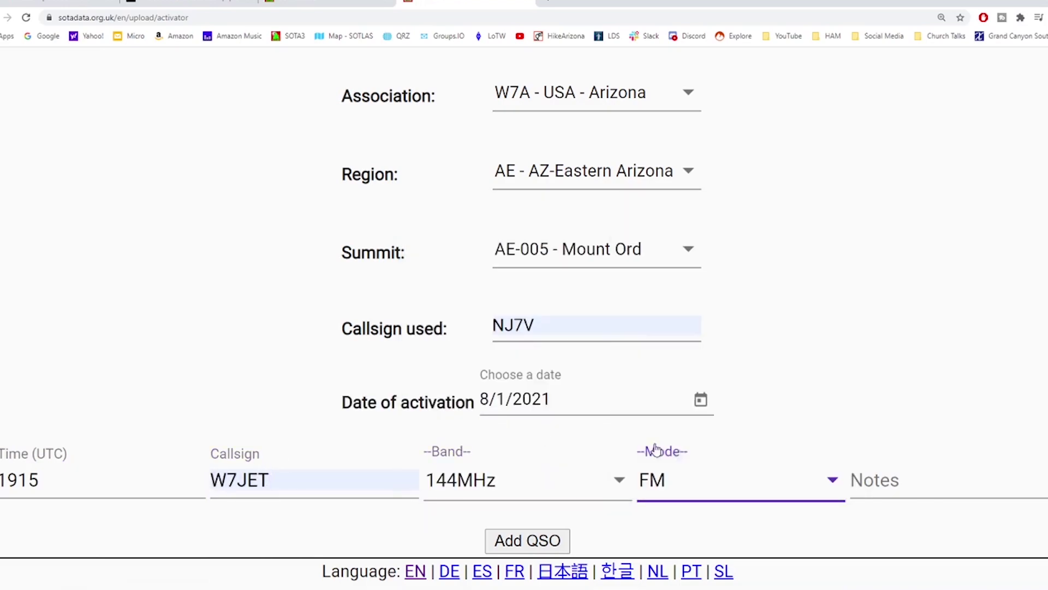
left_click(908, 482)
key("Down")
key("Return")
left_click(549, 540)
scroll(549, 522, "down", 1)
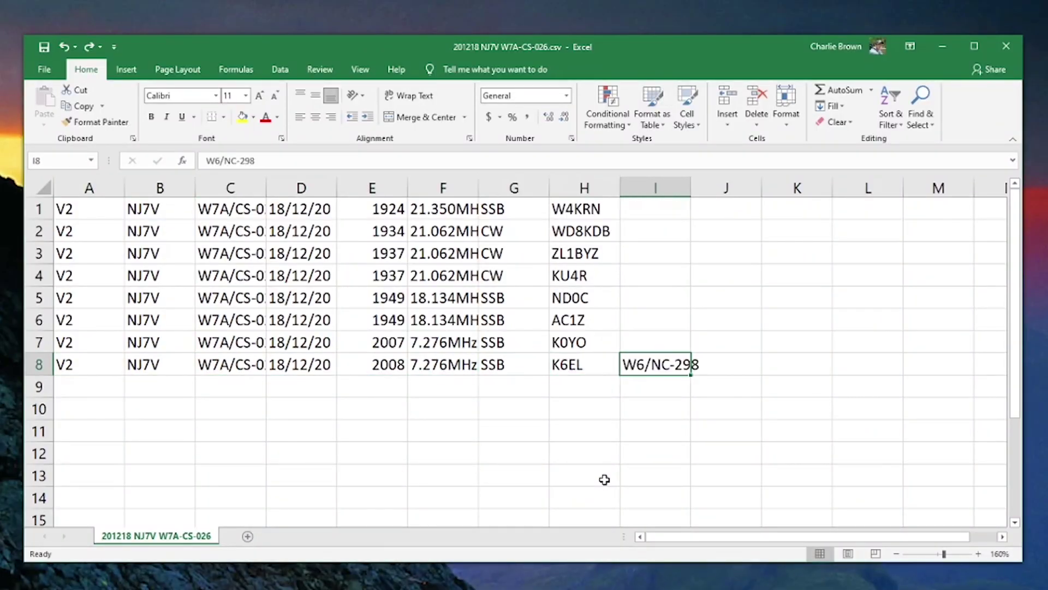
Type the remaining 18/12/20 QSO rows (7.276MHz SSB, from W7A/CS-026) into the CSV sheet.
type(" V2\tNJ7V\tW7A/CS-026\t18/12/20\t2009\t7.276MHz\tSSB\tN1CLC V2\tNJ7V\tW7A/CS-026\t18/12/20\t2012\t7.276MHz\tSSB\tAG6N\tW6/CT-265 V2\tNJ7V\tW7A/CS-026\t18/12/20\t2015\t7.276MHz\tSSB")
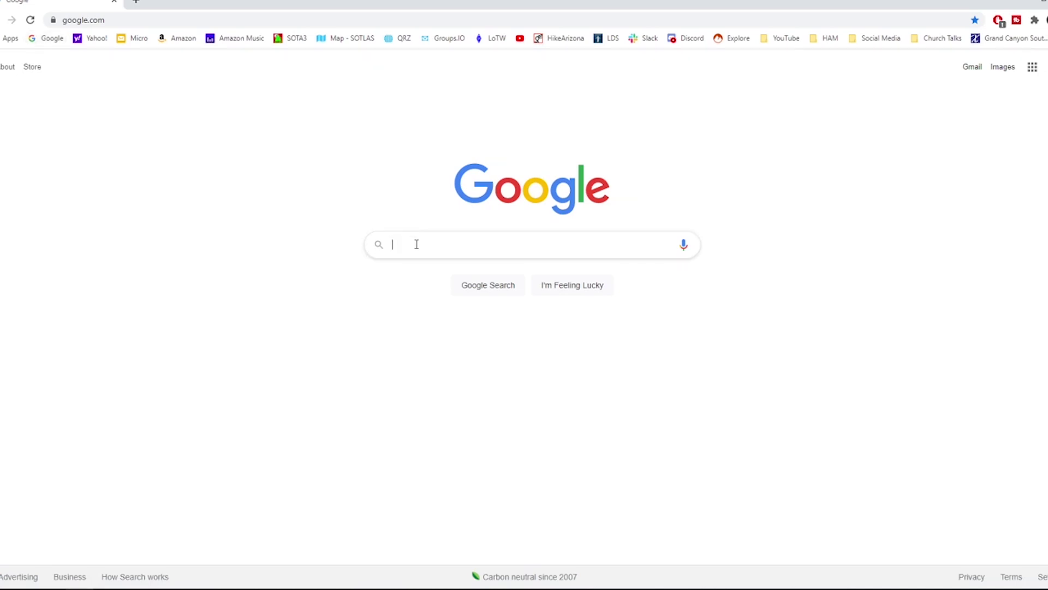
Search Google for 'sota csv log editor' and go to its information page.
type("sota")
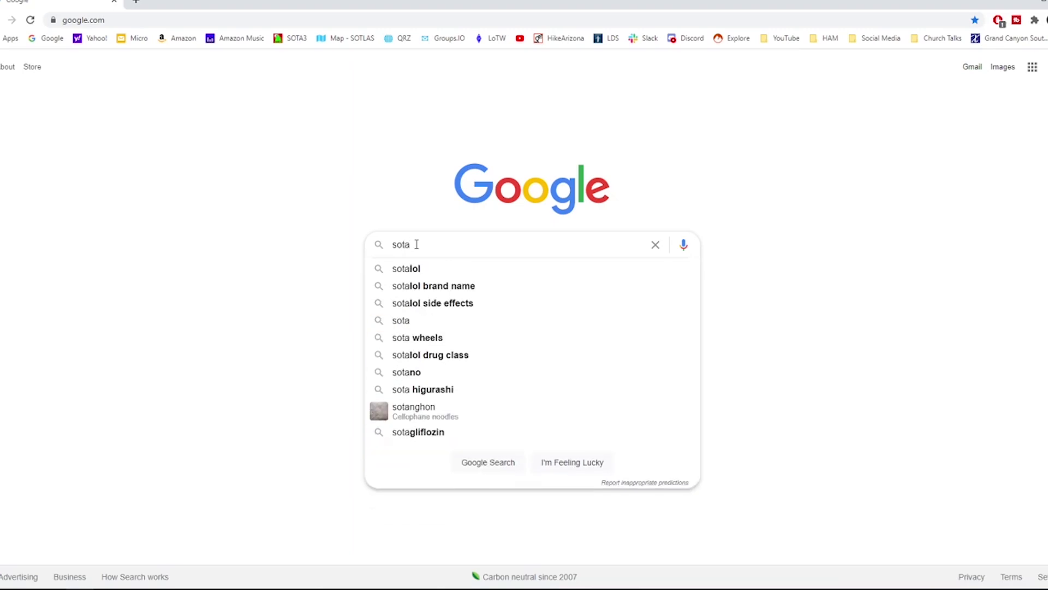
type(" log")
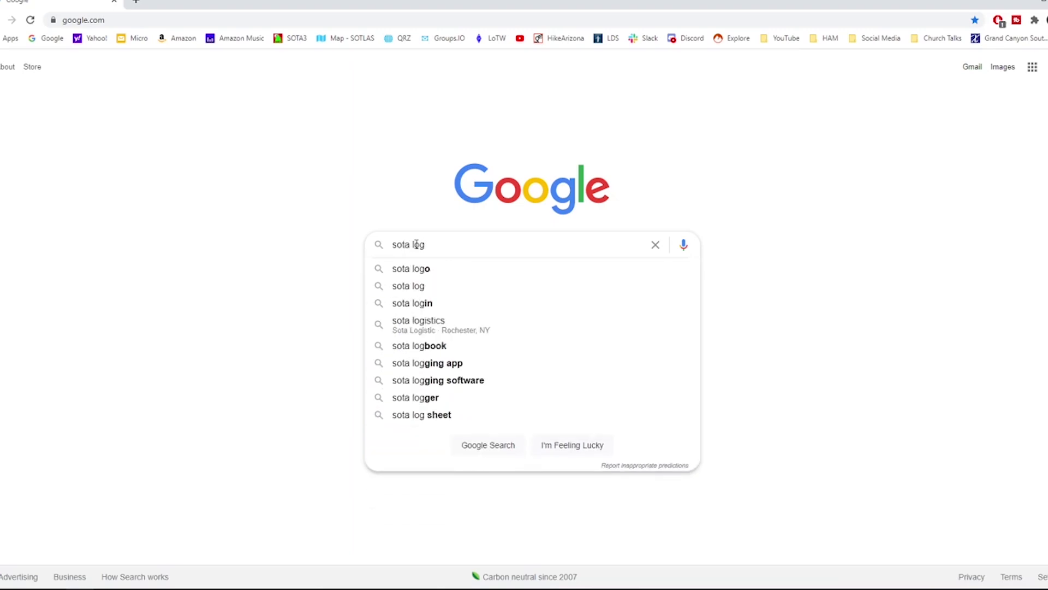
type(" e")
key("Down")
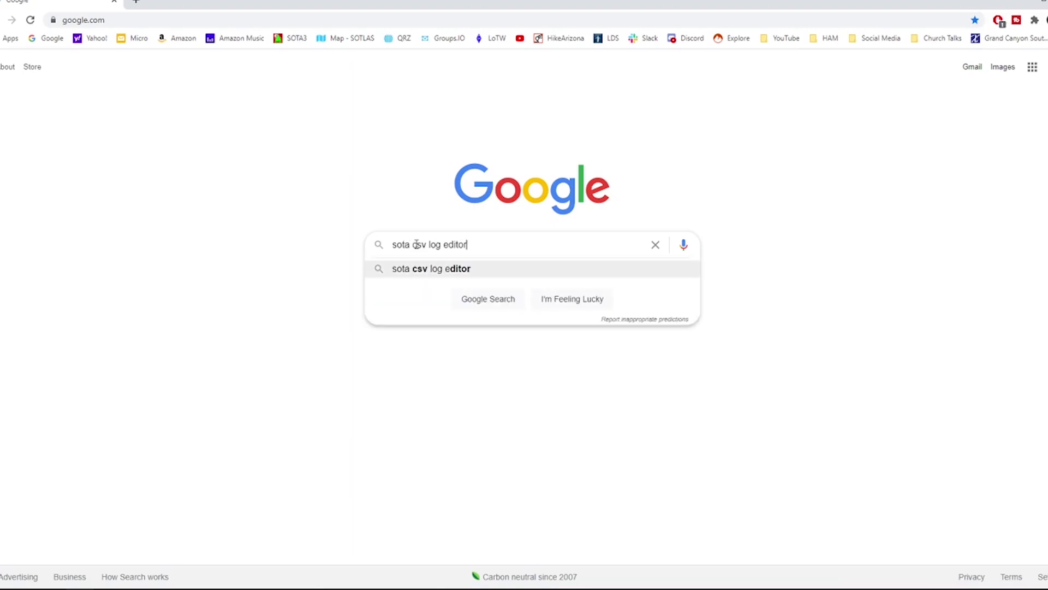
key("Return")
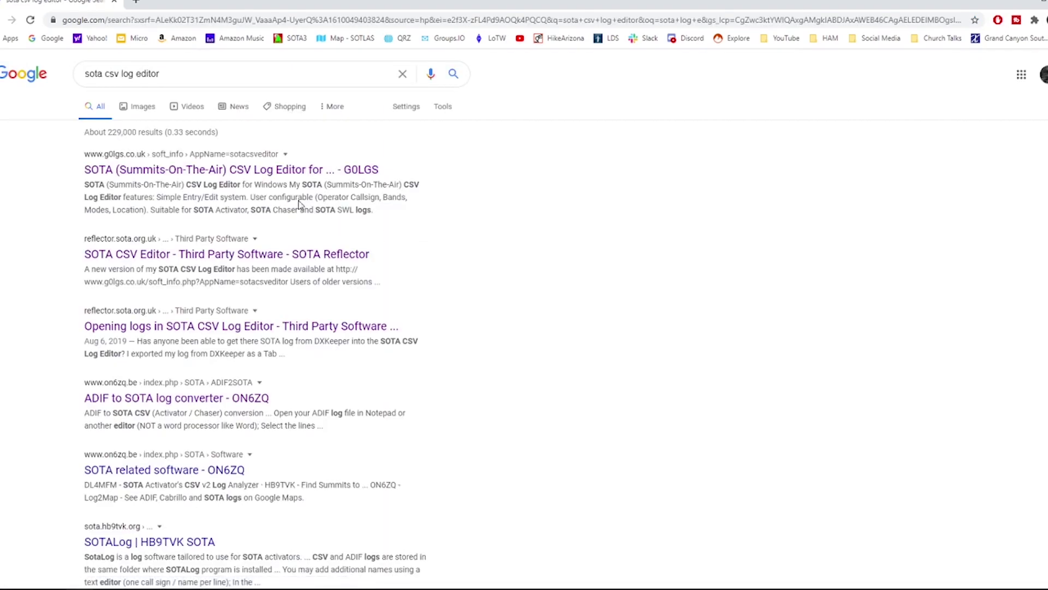
left_click(220, 174)
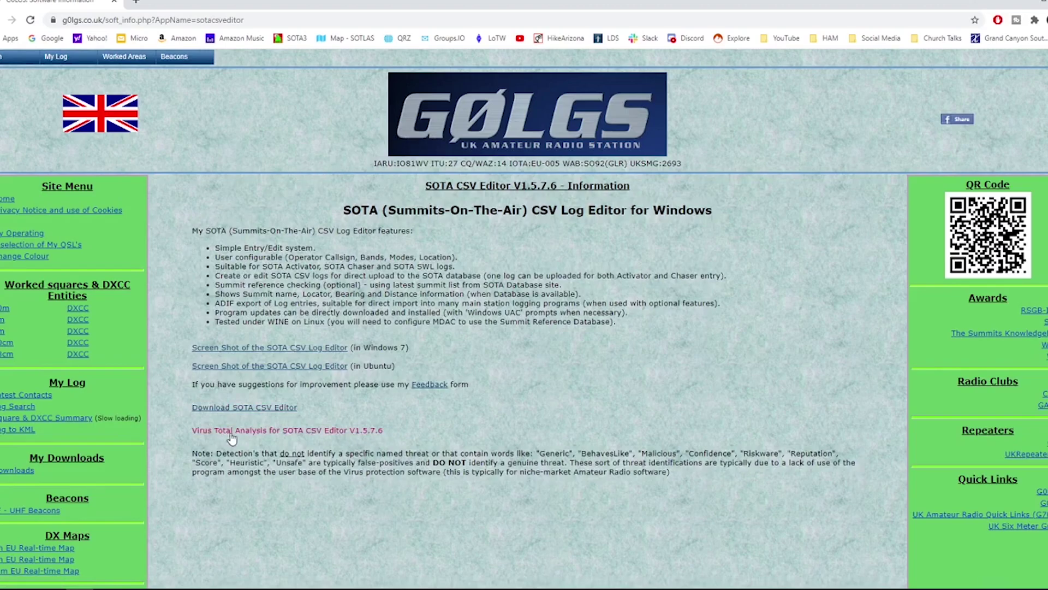
Enlarge the page and start downloading the SOTA CSV Editor installer.
key("ctrl+plus")
key("ctrl+plus")
key("ctrl+plus")
scroll(284, 318, "down", 5)
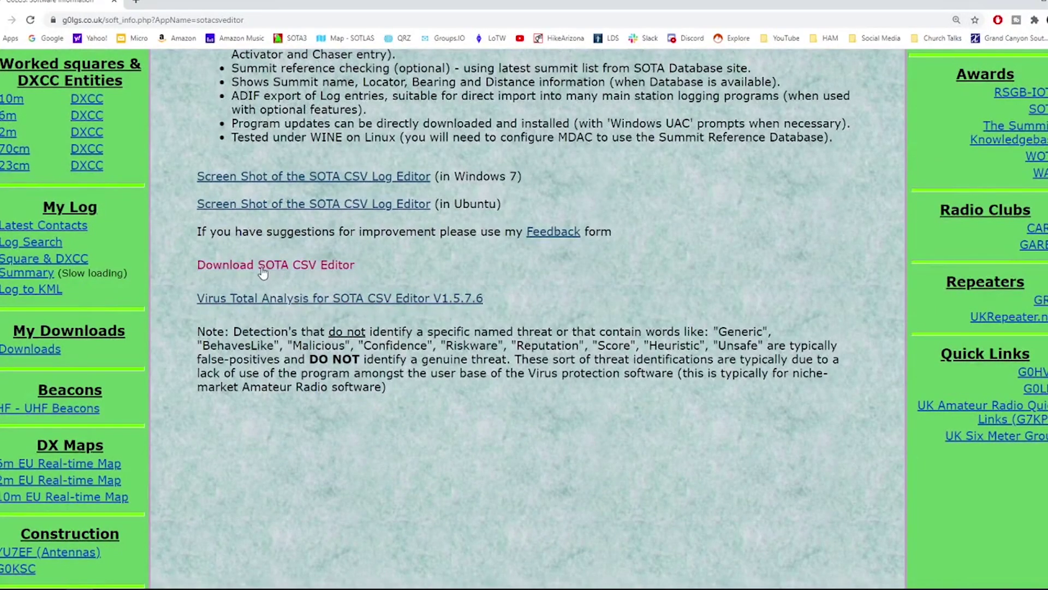
left_click(262, 267)
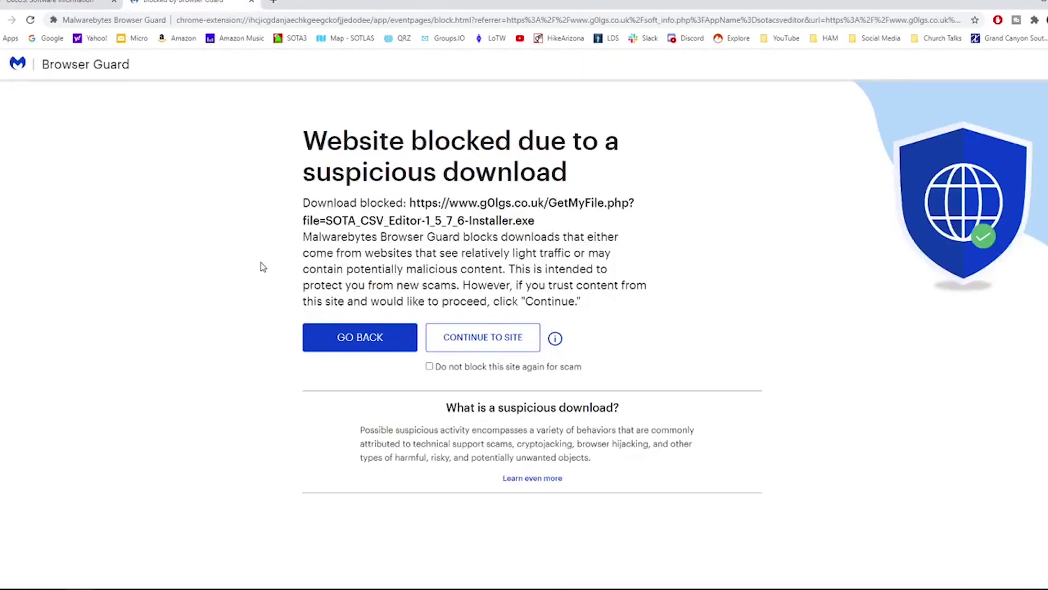
Allow the blocked download and run the unrecognised SOTA CSV Editor installer anyway.
left_click(470, 337)
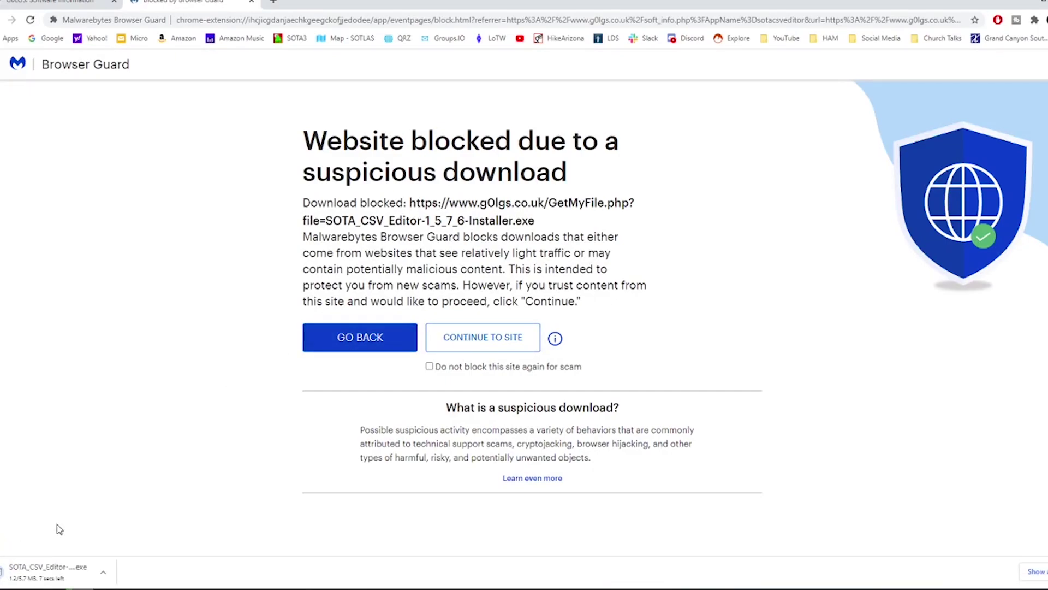
left_click(37, 579)
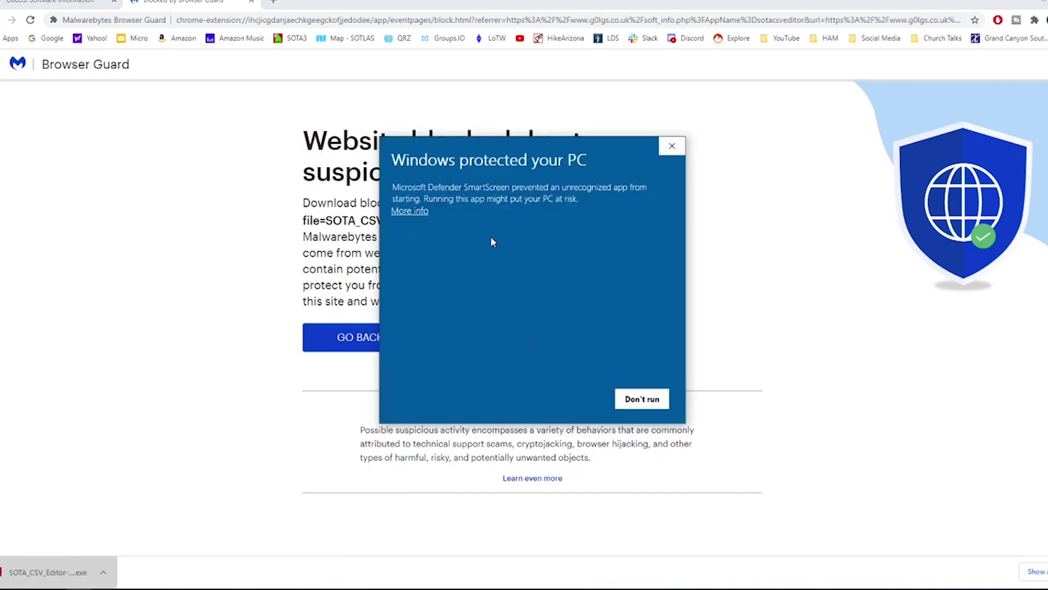
left_click(415, 213)
left_click(571, 398)
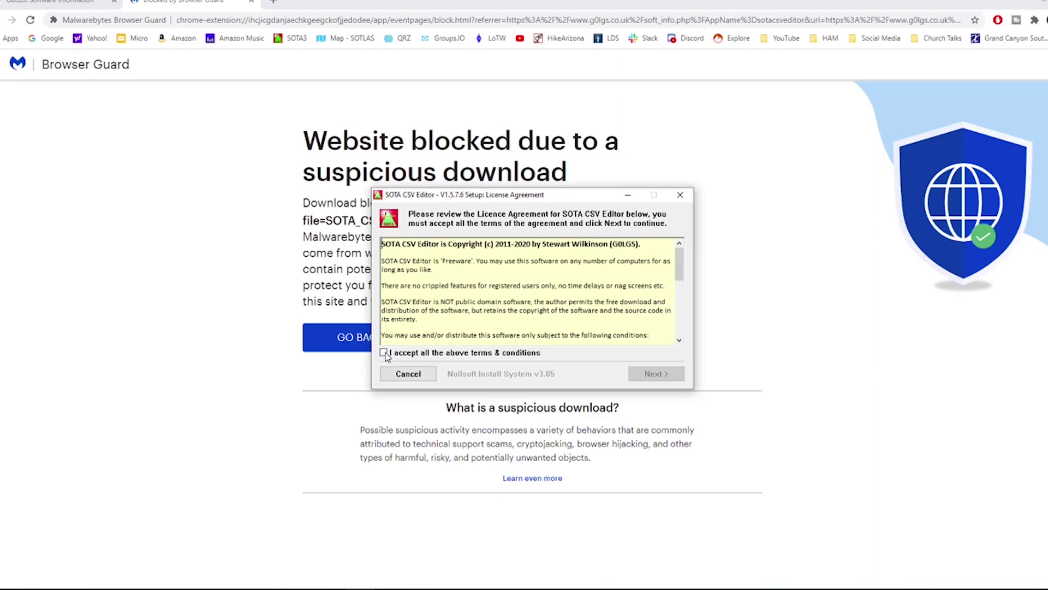
Accept the licence and install with default components, program folder and log folder.
left_click(391, 355)
left_click(644, 375)
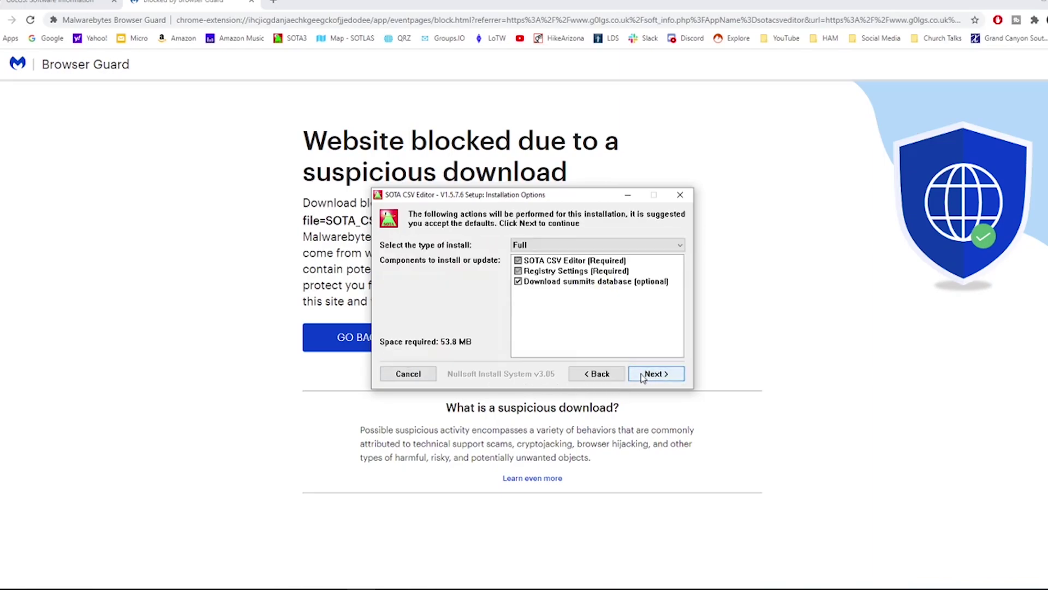
left_click(642, 377)
left_click(645, 375)
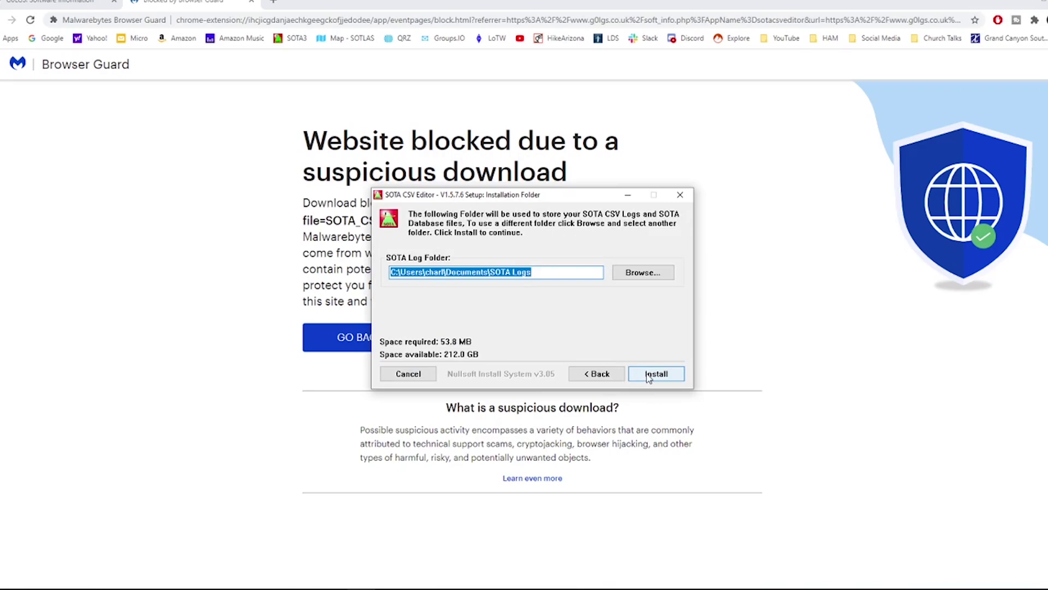
left_click(649, 376)
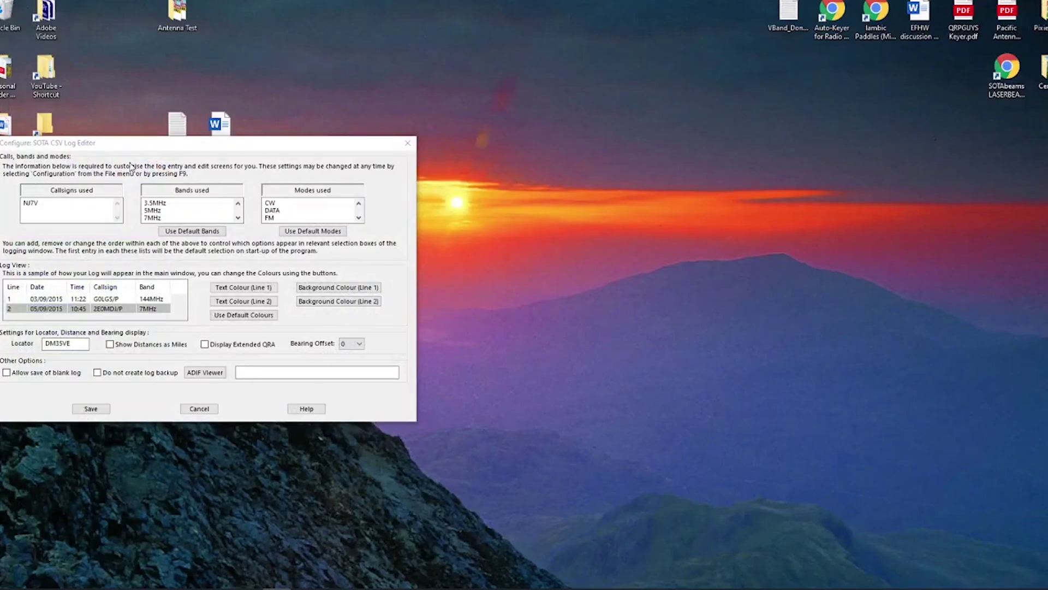
Centre the Configure window, cancel it without changes, and open the Options menu.
left_click_drag(186, 148, 431, 129)
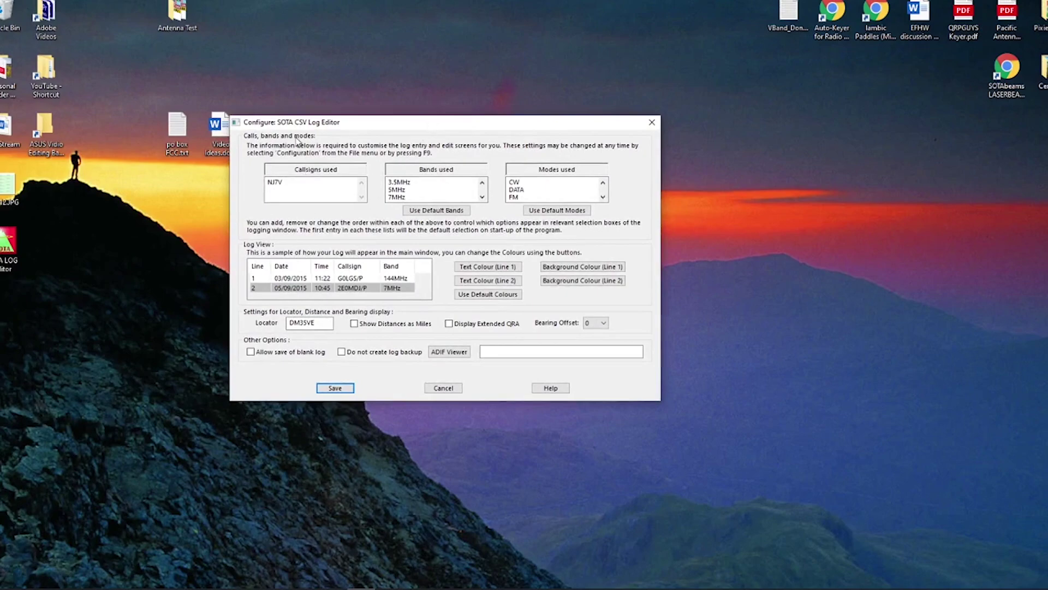
left_click(437, 389)
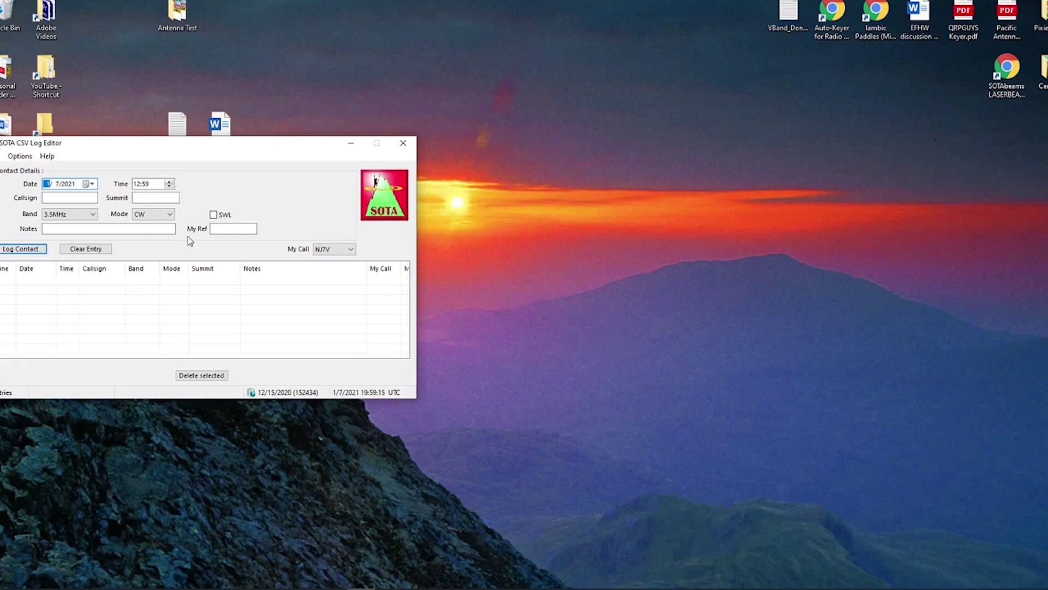
left_click(30, 159)
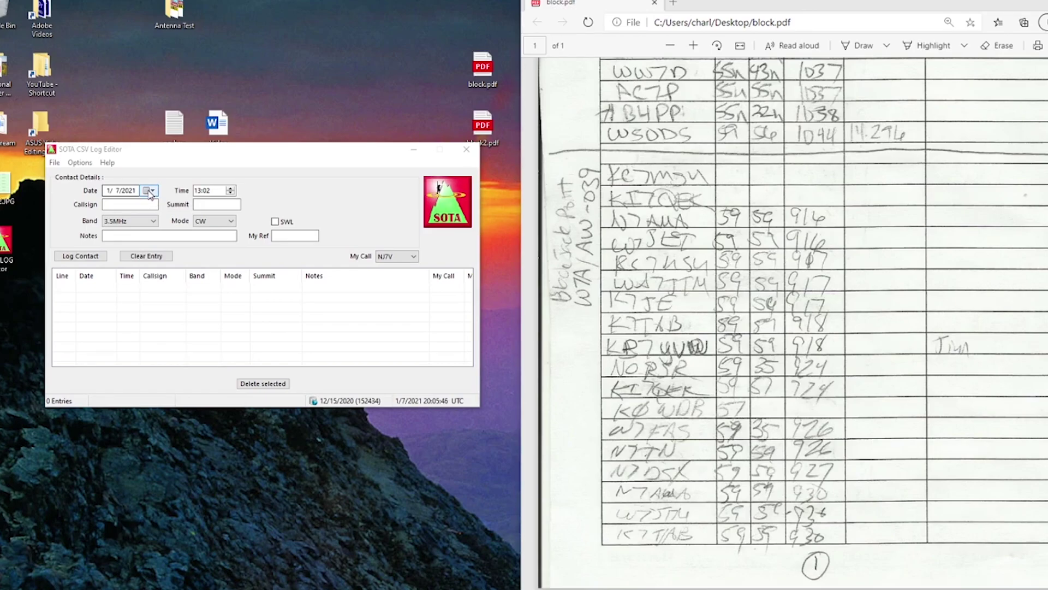
Set the contact date to 1/2/2021 and the time to 1600.
left_click(150, 191)
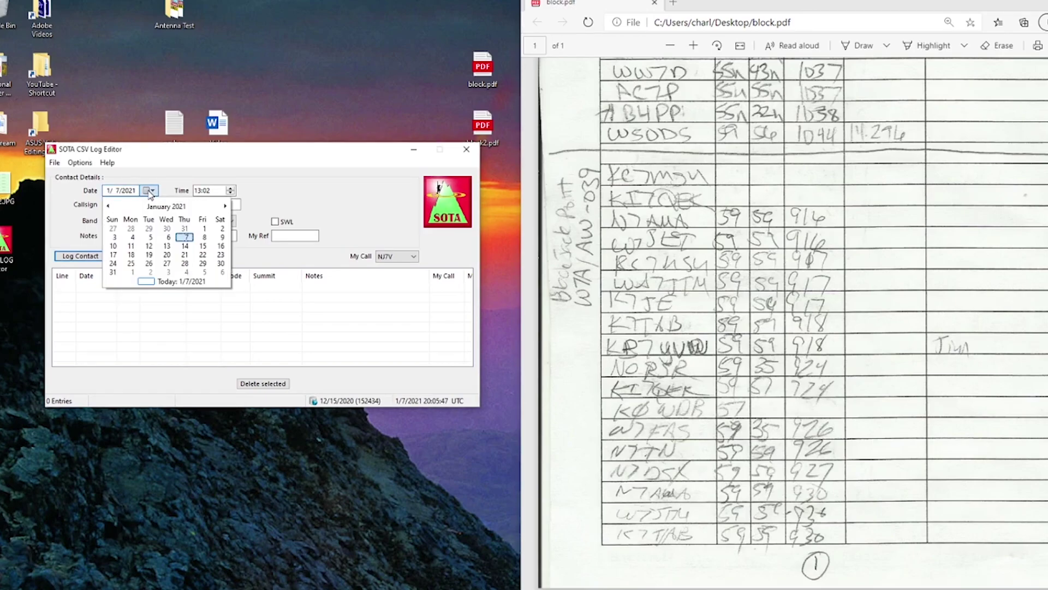
left_click(221, 229)
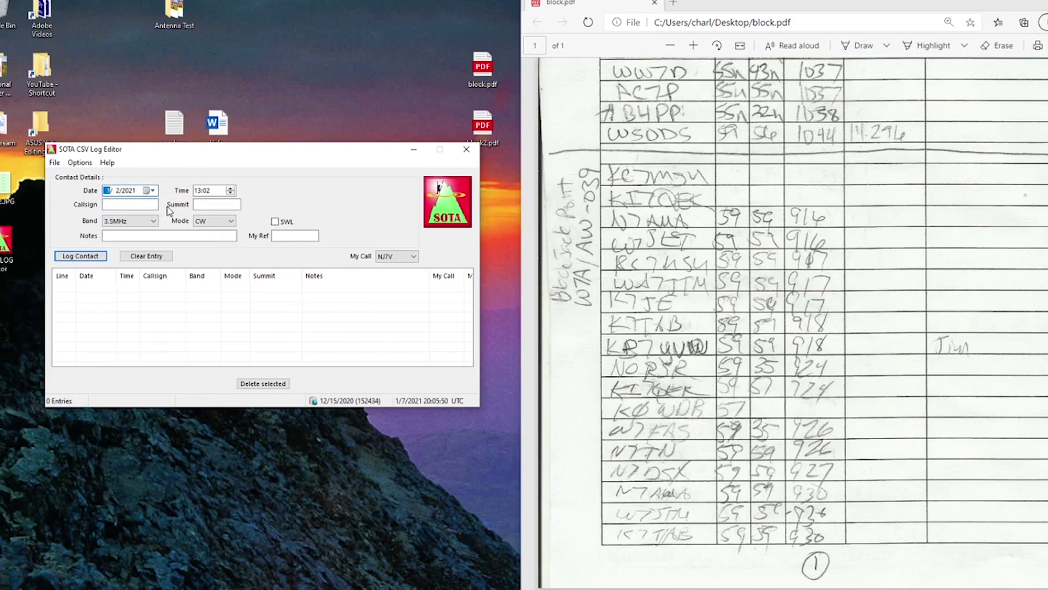
left_click(198, 191)
type("1600")
key("Tab")
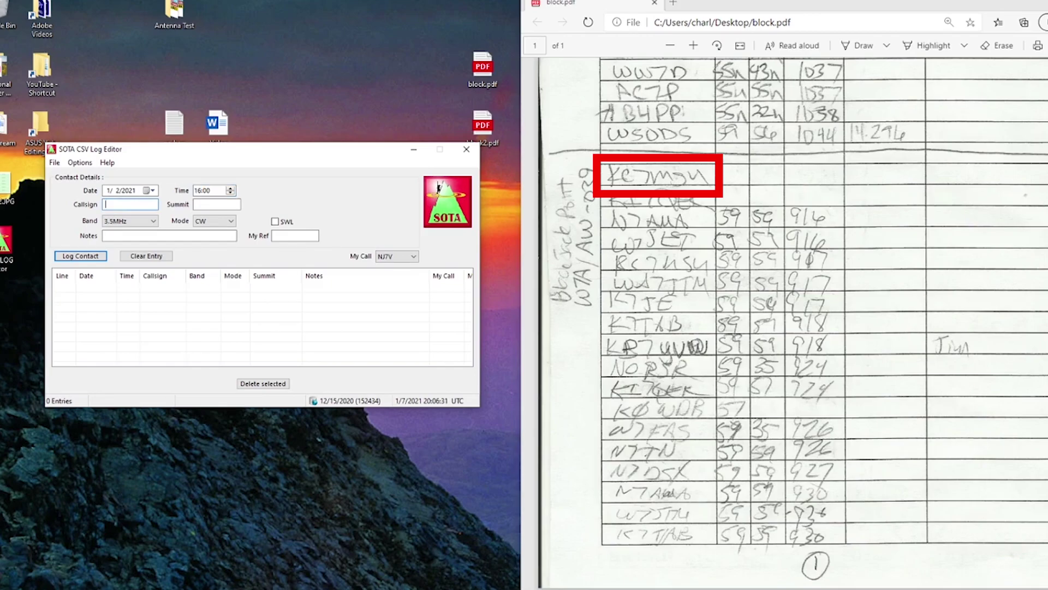
Log the first contact on 144MHz with summit reference W7A/AW-039.
type("KC7MSU")
key("Tab")
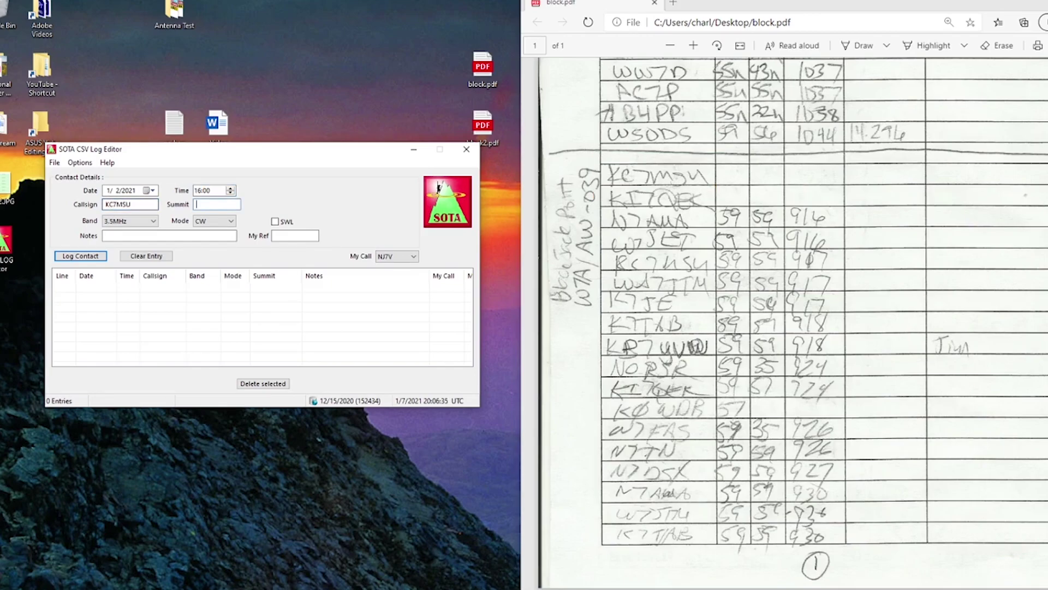
key("Tab")
type("14")
key("Down")
key("Tab")
left_click(170, 236)
left_click(294, 235)
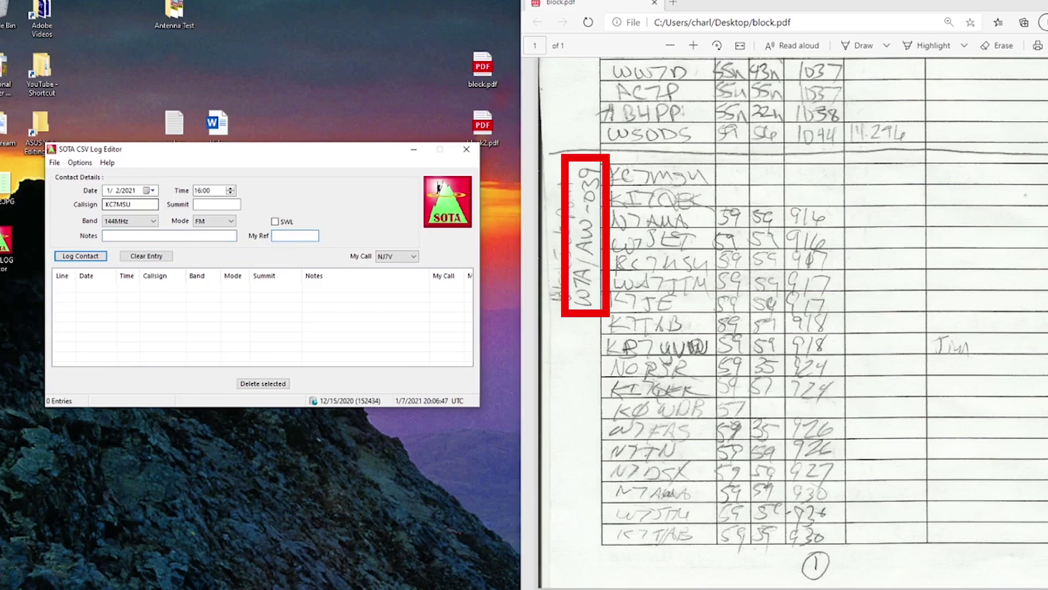
type("W7A/AW-039")
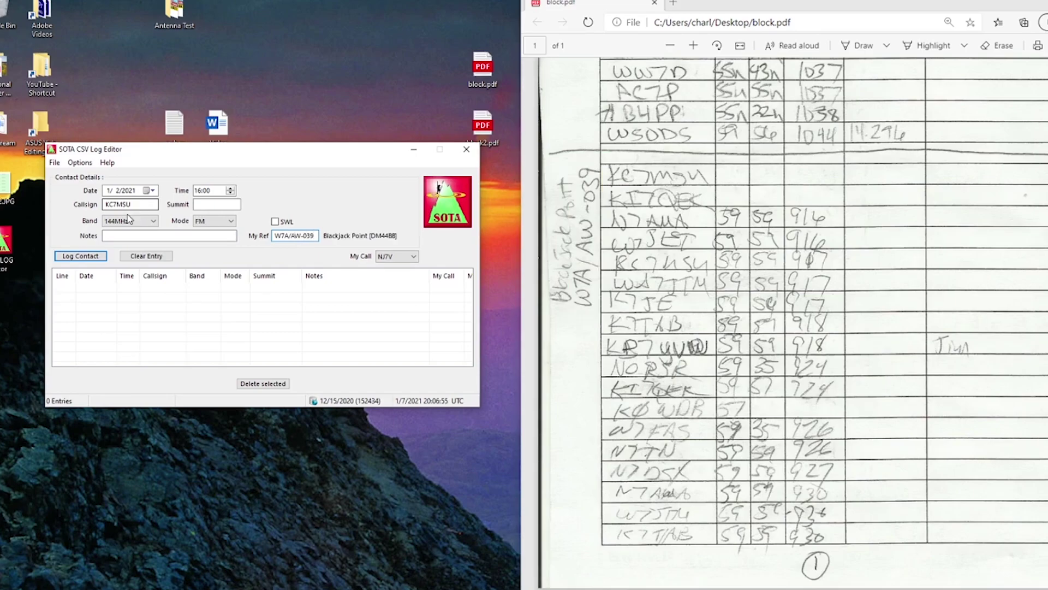
left_click(71, 256)
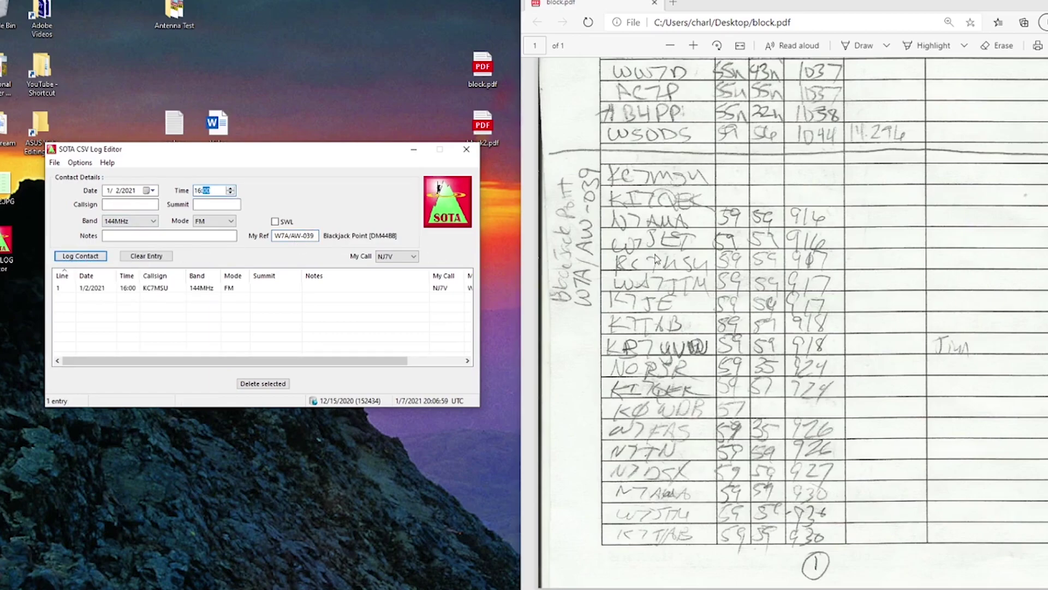
Log the next two contacts at 16:05 and 16:16.
left_click(131, 205)
type("KI7QEK")
left_click(208, 191)
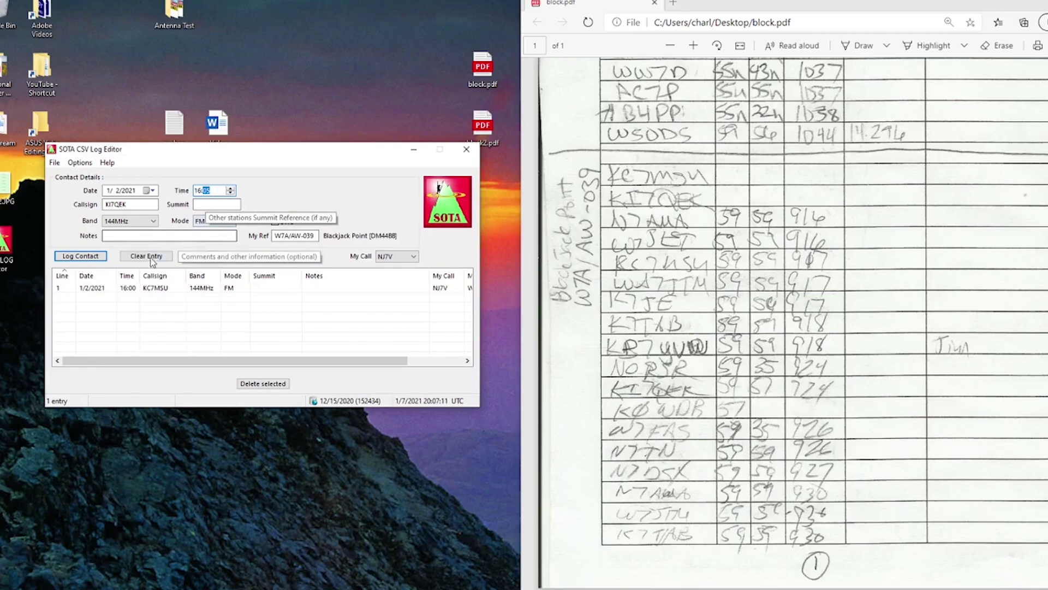
left_click(88, 257)
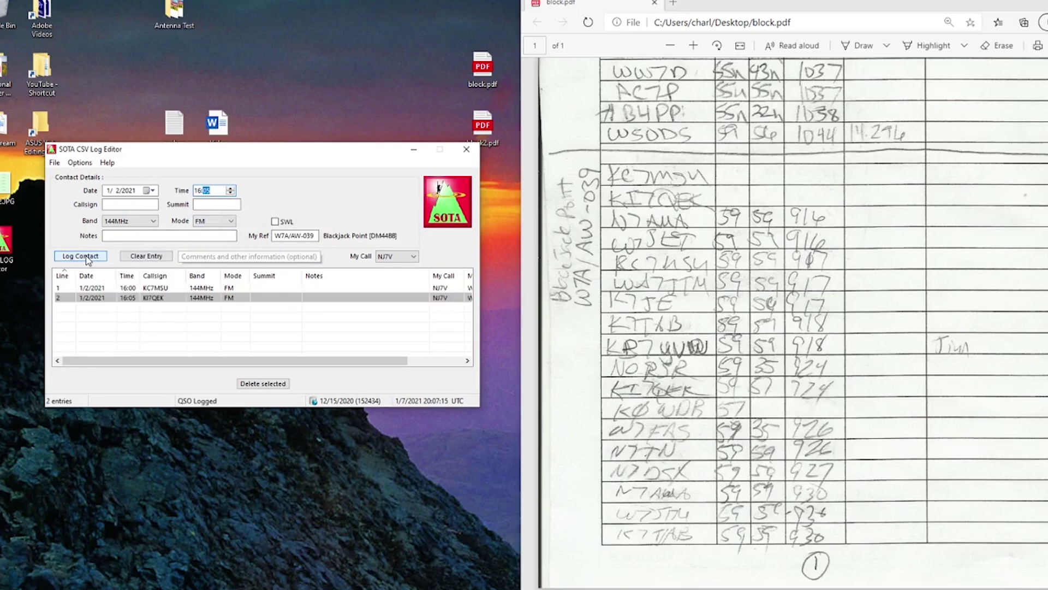
left_click(109, 206)
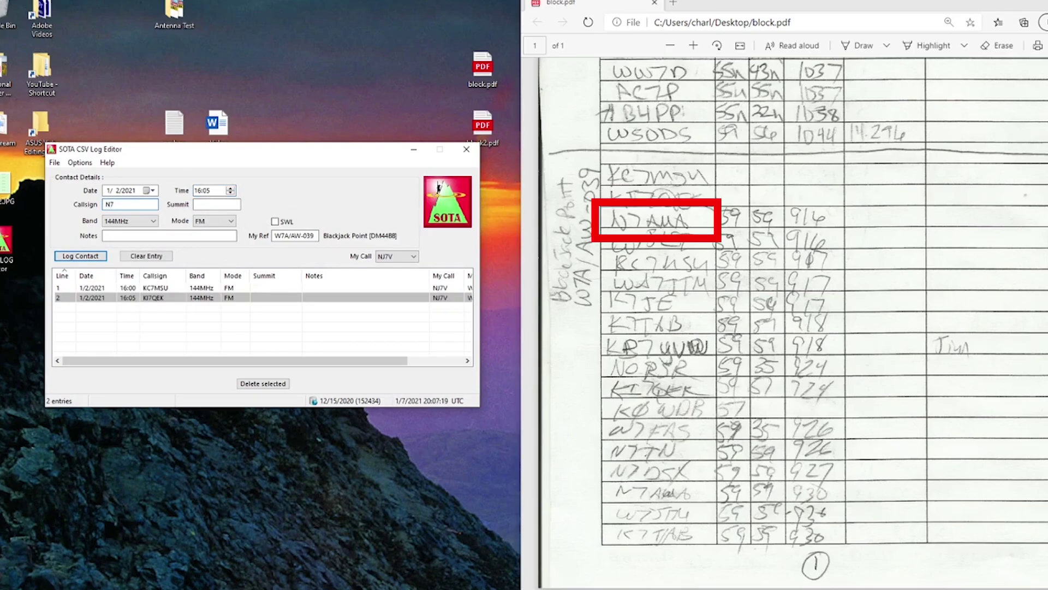
type("N7AMA")
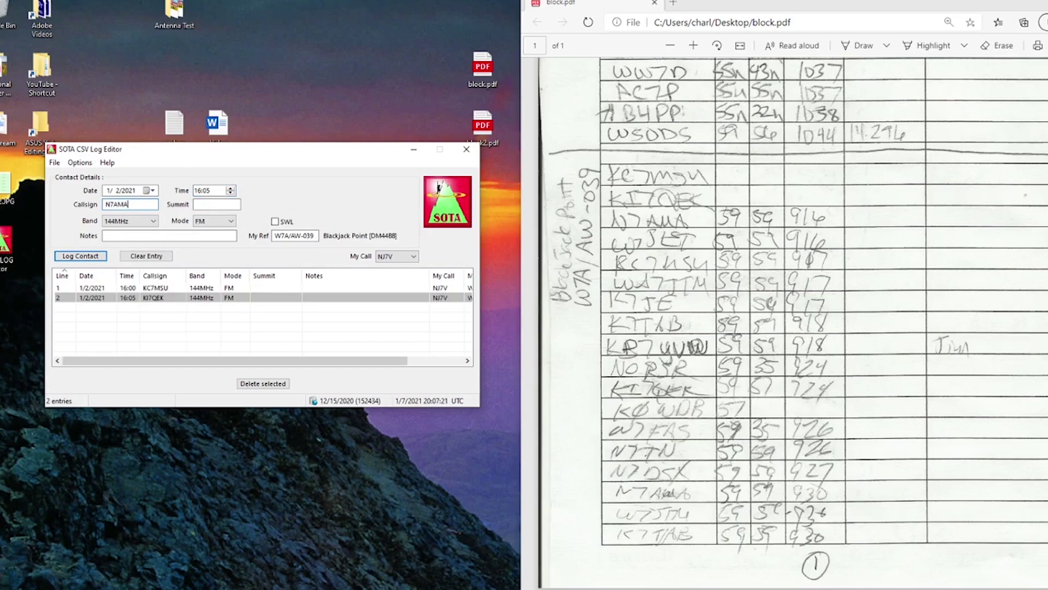
left_click(198, 191)
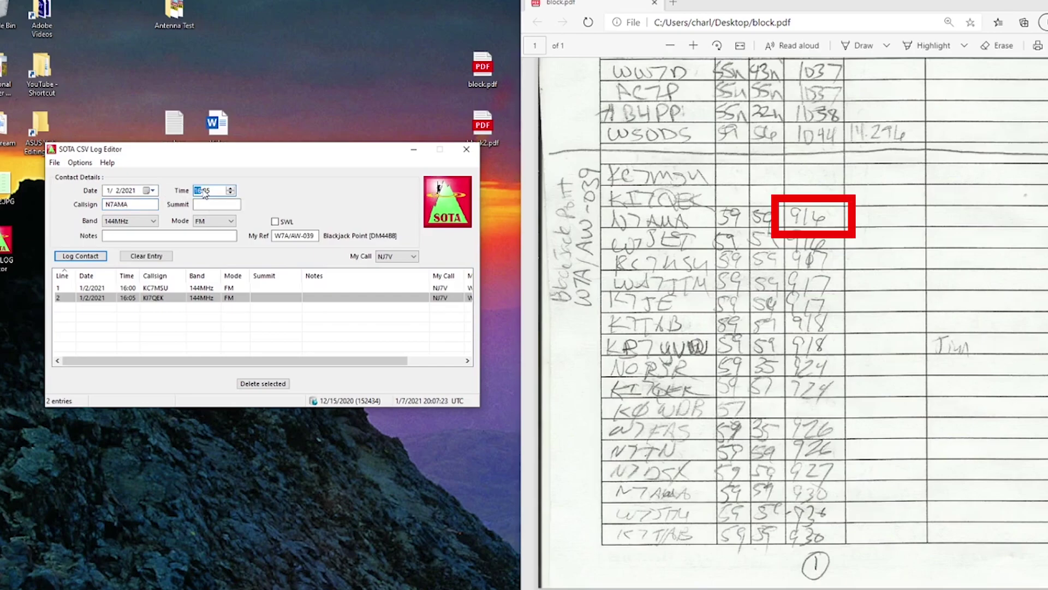
left_click(208, 192)
type("16")
left_click(78, 257)
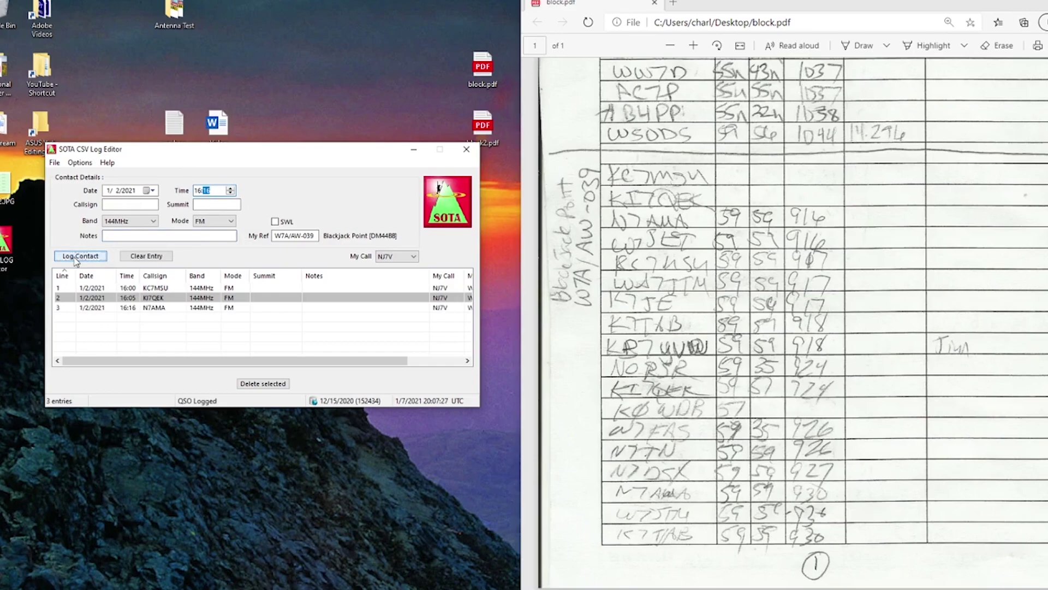
Log two more contacts, the second timed 16:17.
left_click(133, 205)
type("W7JET")
key("Return")
type("KC7MSU")
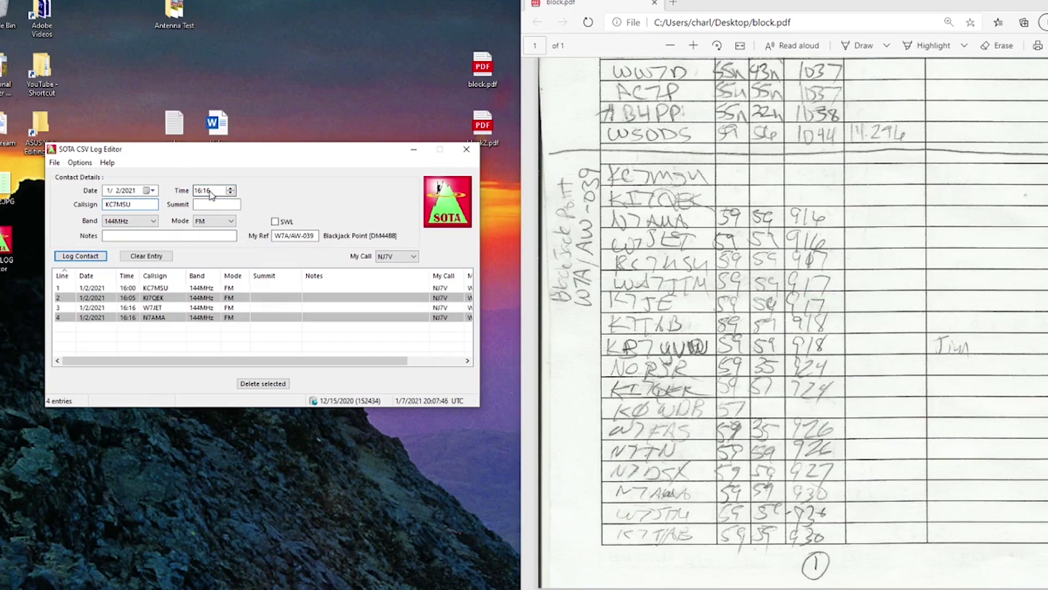
left_click(211, 195)
type("17")
left_click(96, 257)
Log further contacts, moving the time to 16:18, and begin the next callsign.
type("WA7J")
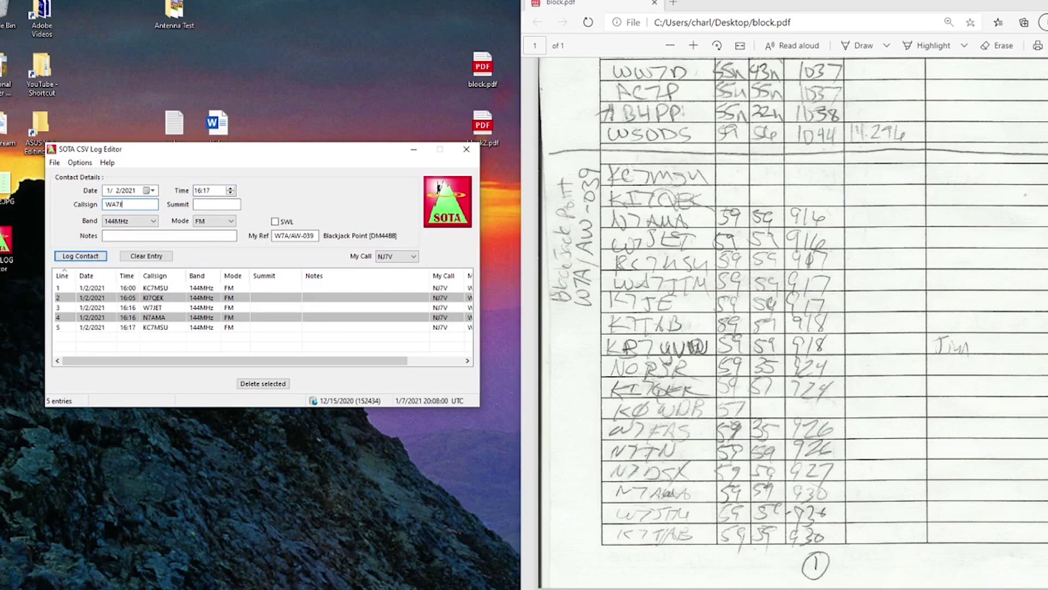
type("TM")
key("Return")
type("K7JE")
left_click(80, 255)
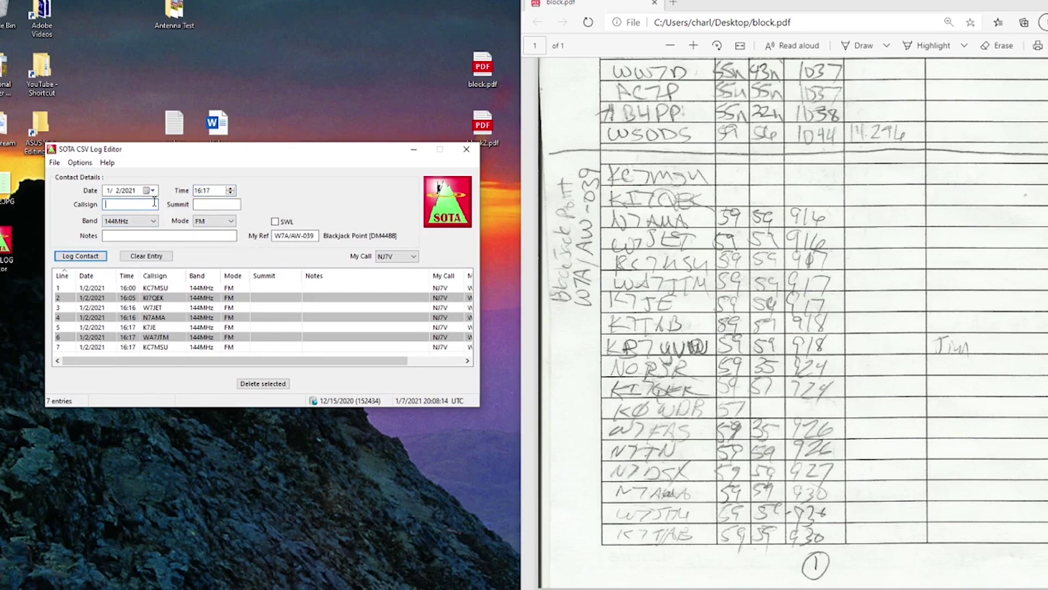
type("KT7AB")
left_click(208, 190)
type("18")
left_click(80, 256)
type("KB7U")
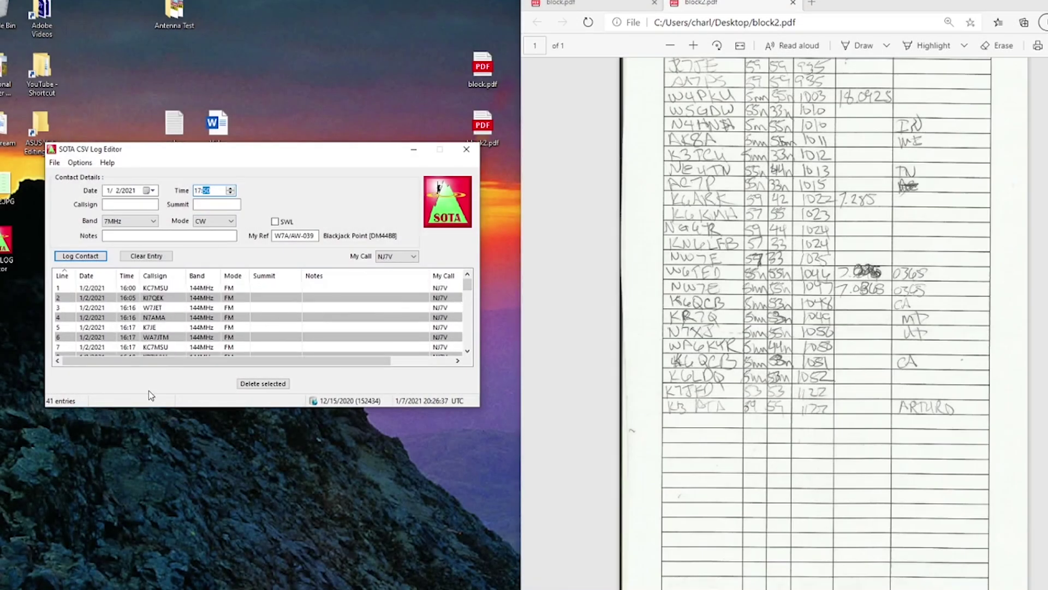
Save the log over the existing 210102 NJ7V W7A-AW-039 CSV, confirming the replacement.
left_click(54, 162)
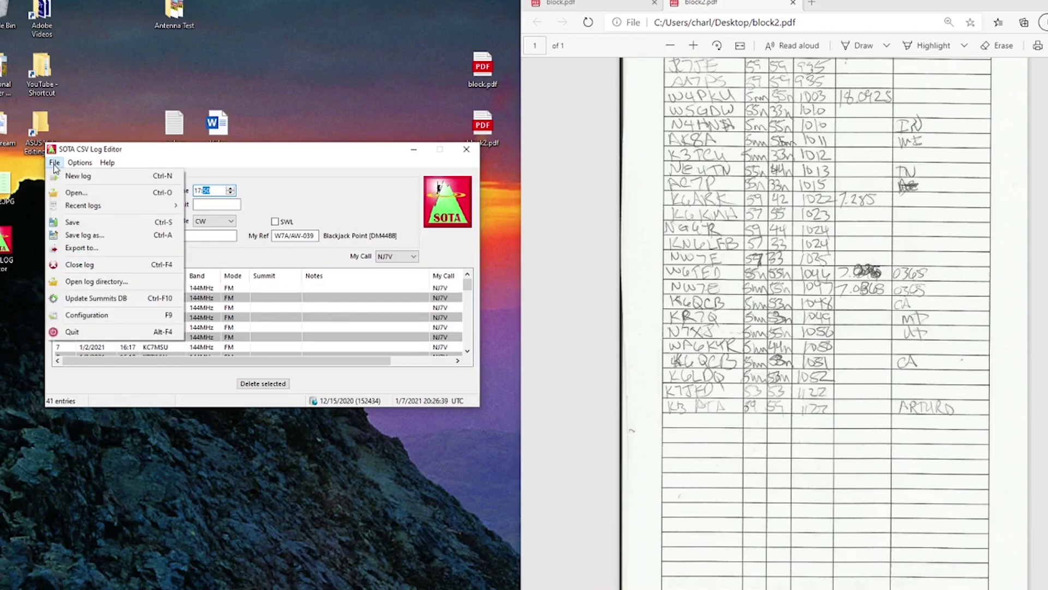
left_click(80, 235)
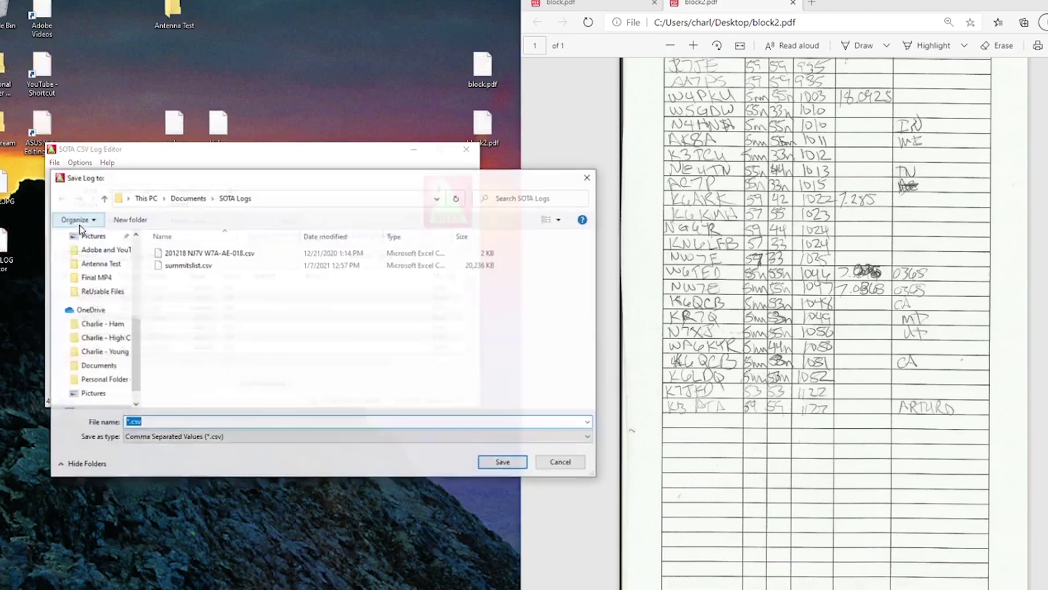
left_click(210, 265)
key("Return")
left_click(562, 298)
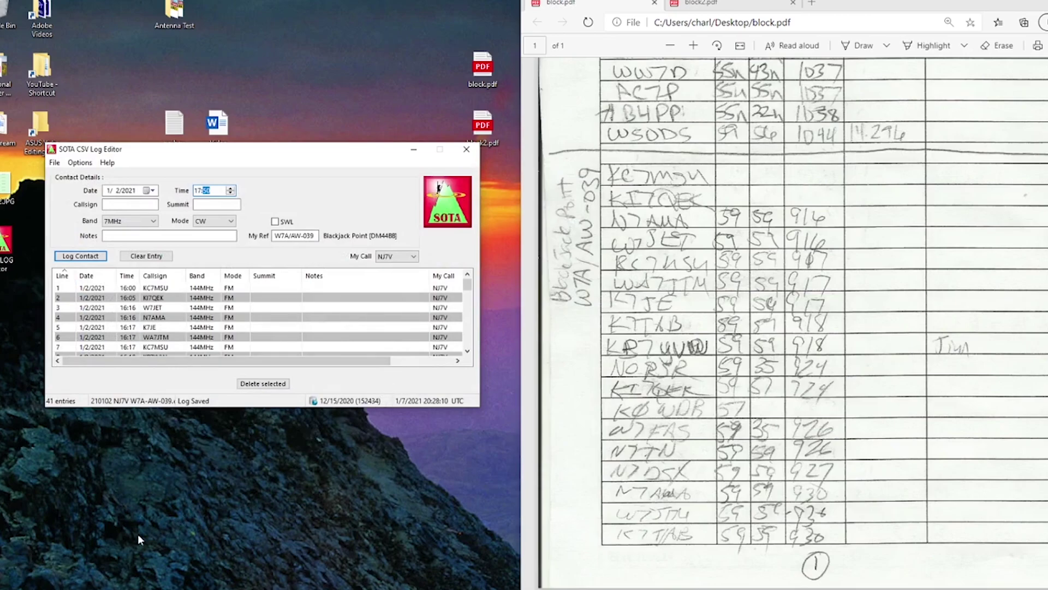
left_click(138, 574)
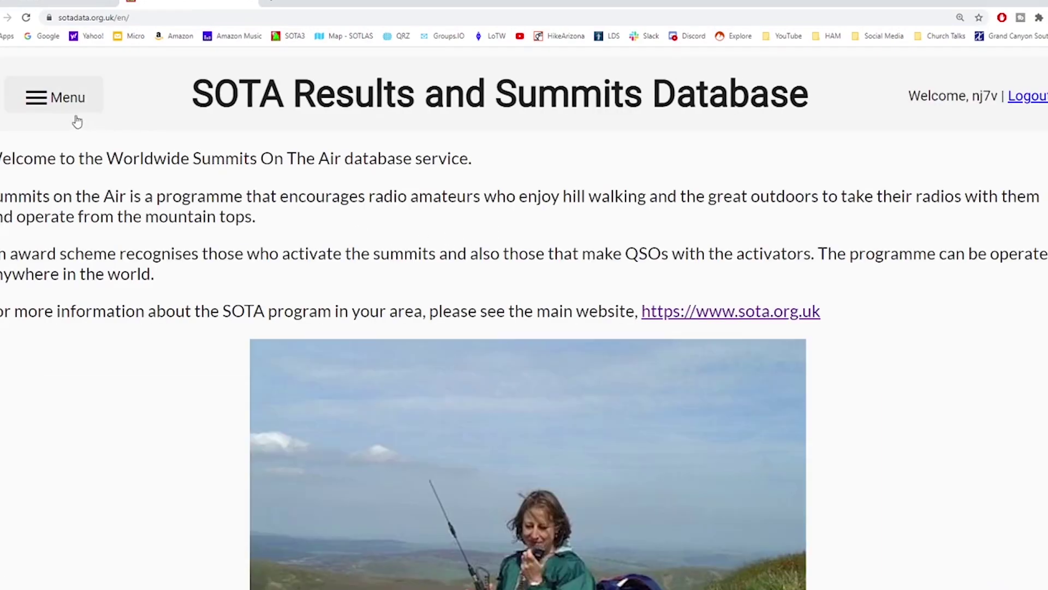
Go to the site's Upload CSV/TSV log file page and start choosing a file.
left_click(40, 107)
mouse_move(116, 248)
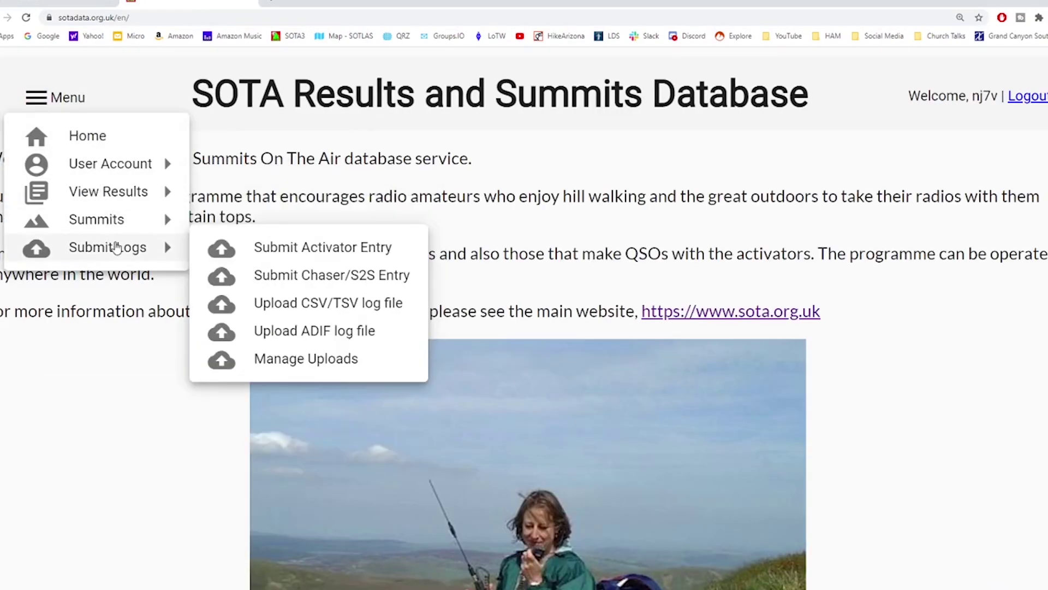
left_click(302, 305)
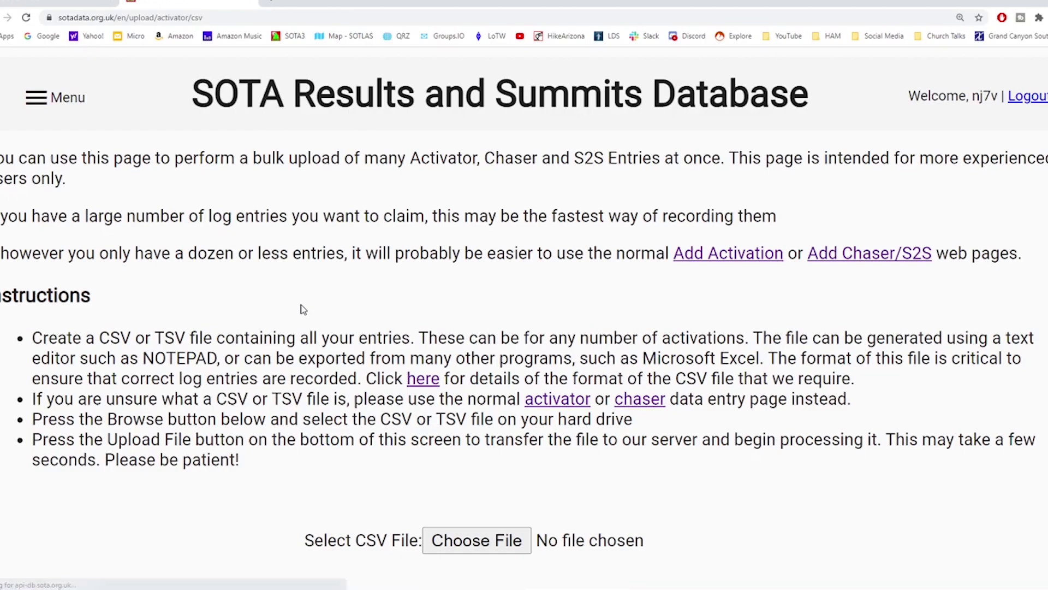
left_click(467, 540)
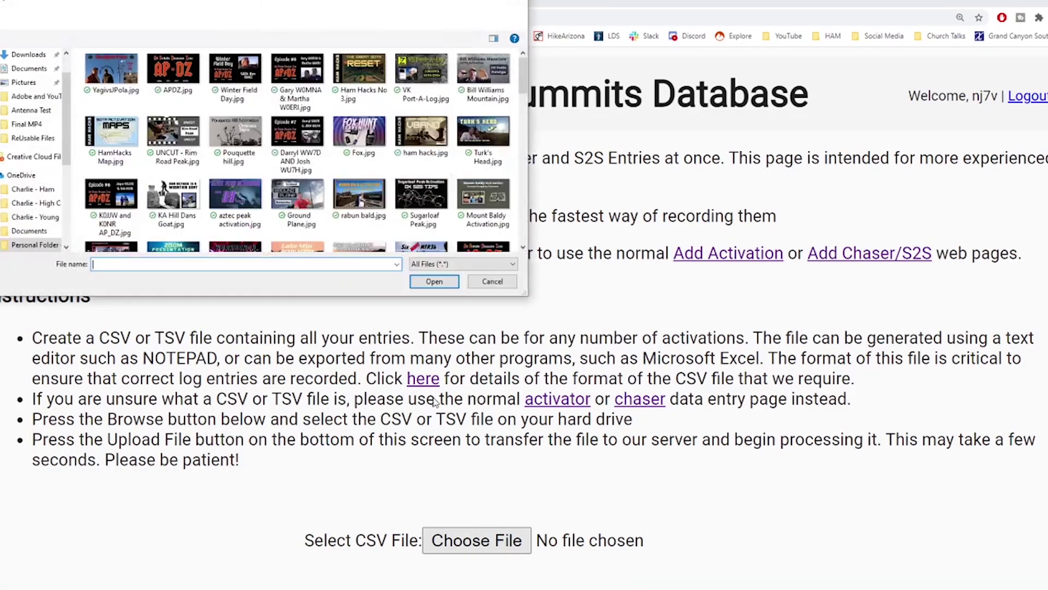
Pick 210102 NJ7V W7A-AW-039.csv from Documents > SOTA Logs.
scroll(24, 180, "up", 1)
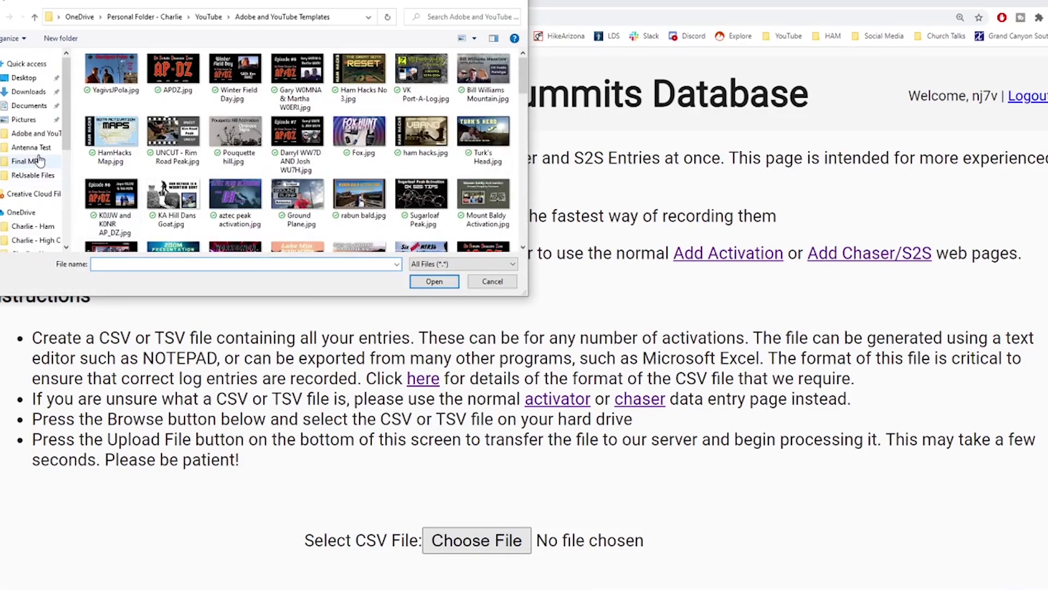
left_click(28, 105)
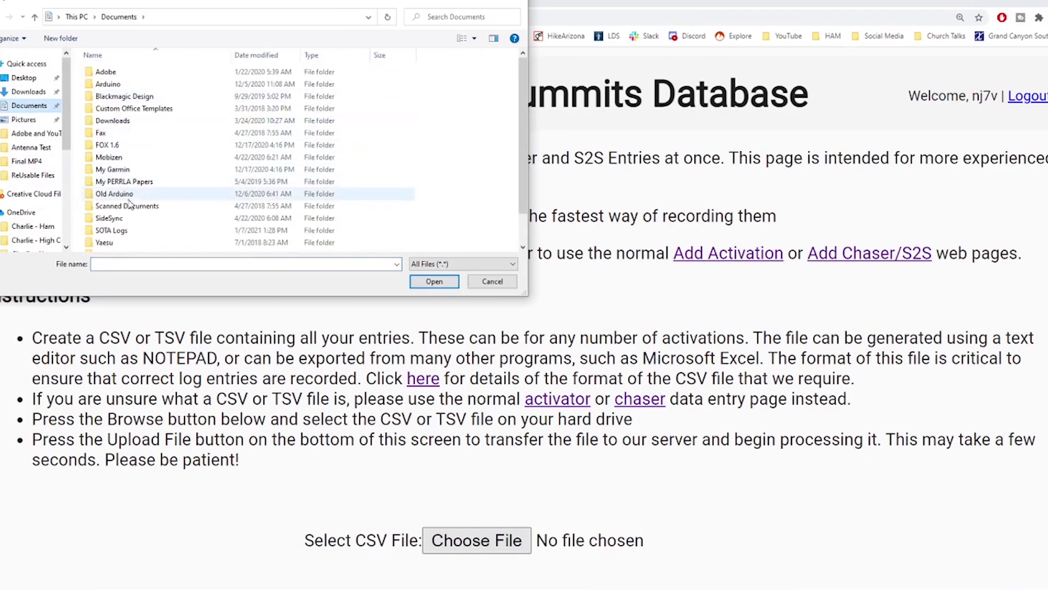
double_click(118, 231)
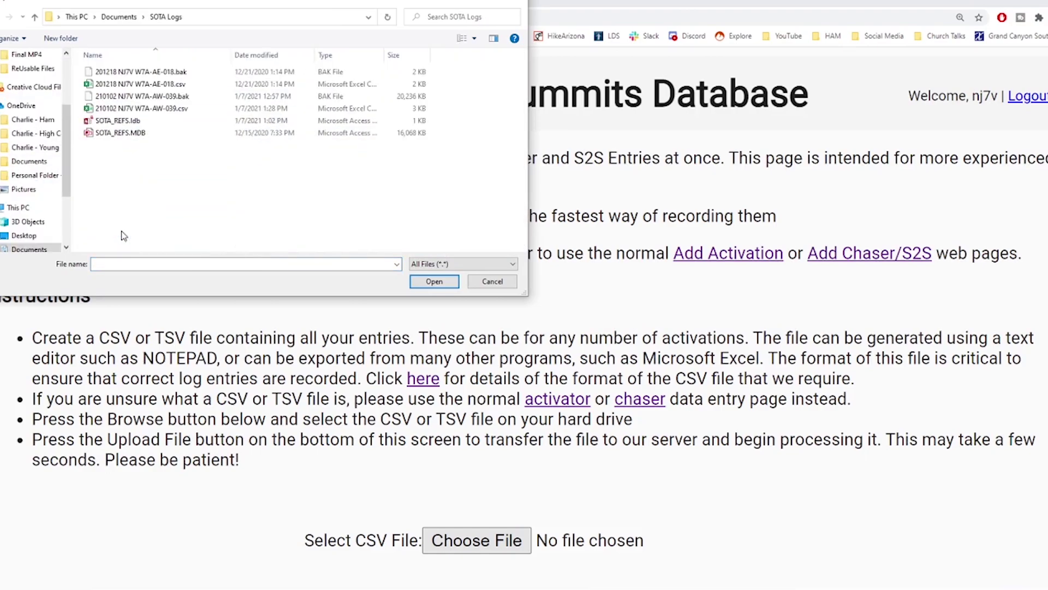
left_click(136, 112)
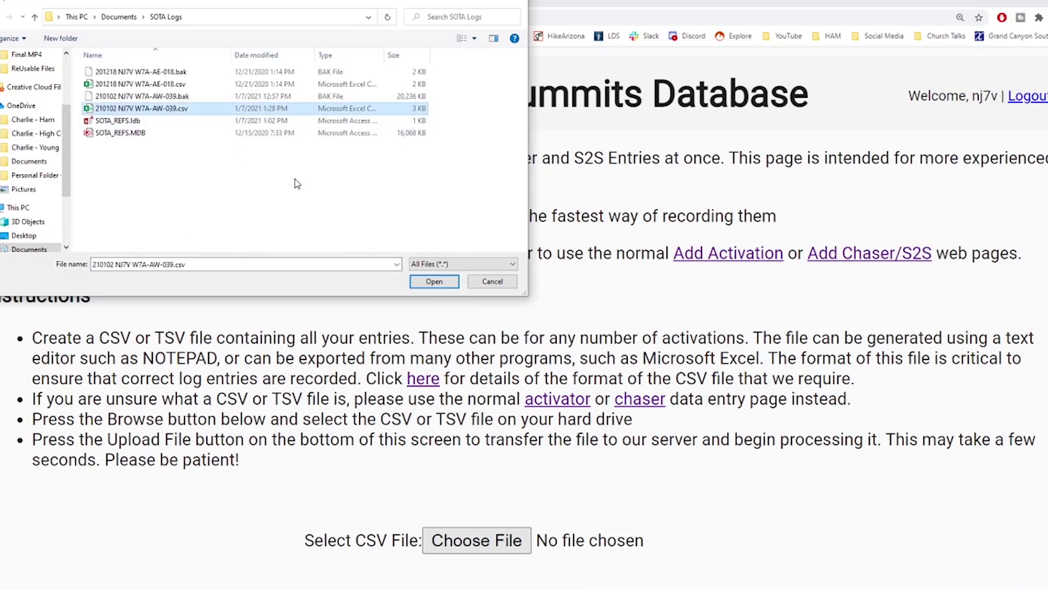
left_click(420, 281)
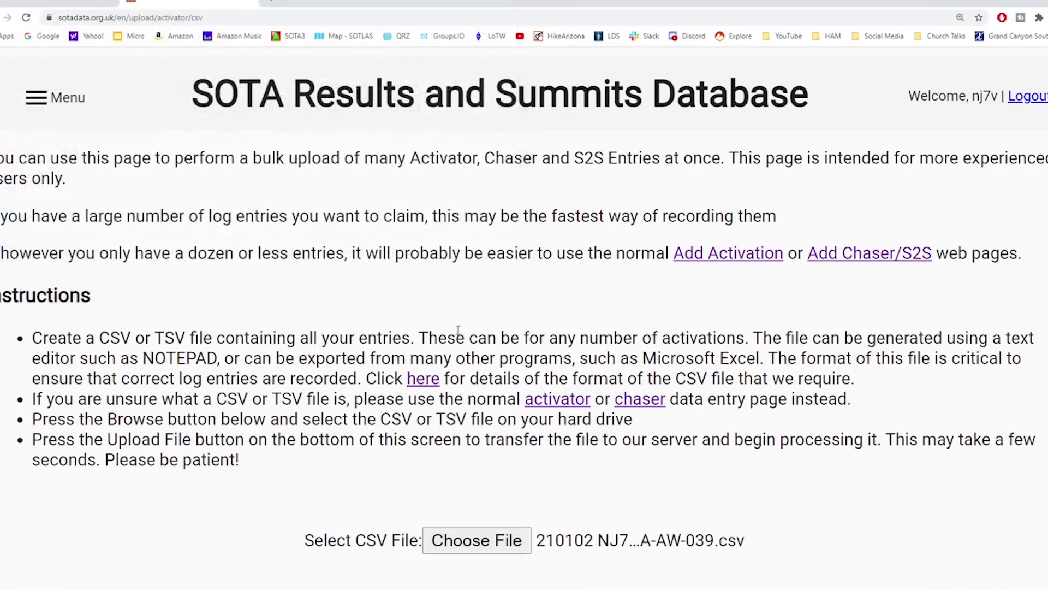
Upload the chosen CSV and review the parsed log table.
scroll(458, 329, "down", 1)
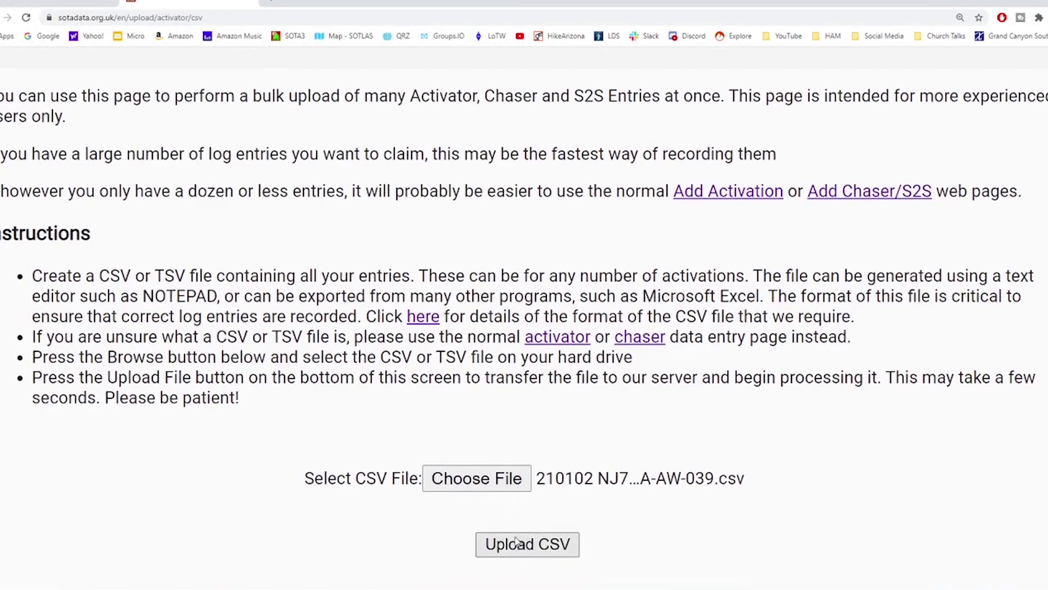
left_click(516, 542)
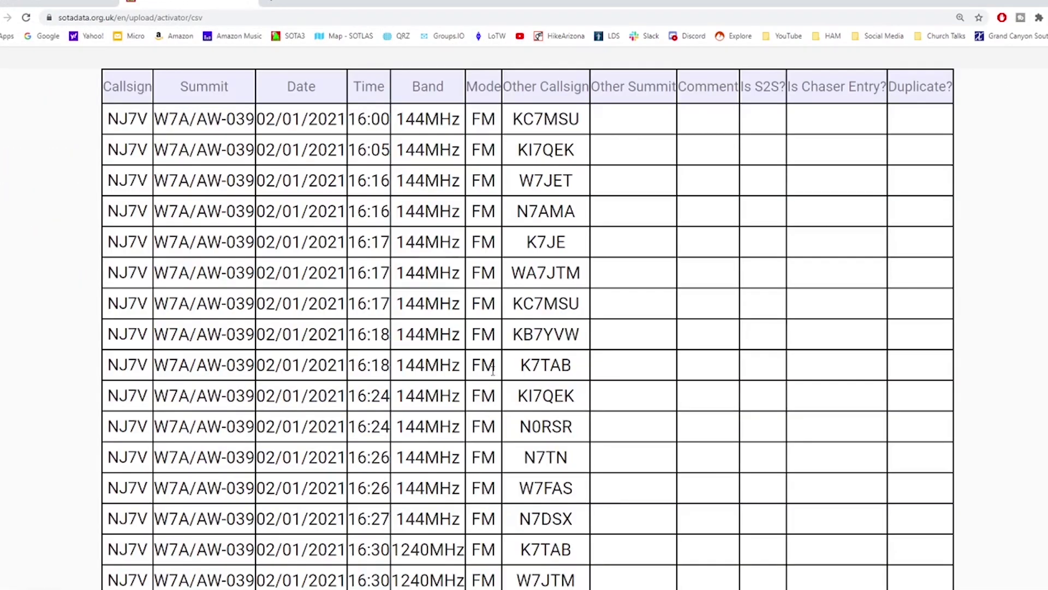
scroll(493, 372, "down", 10)
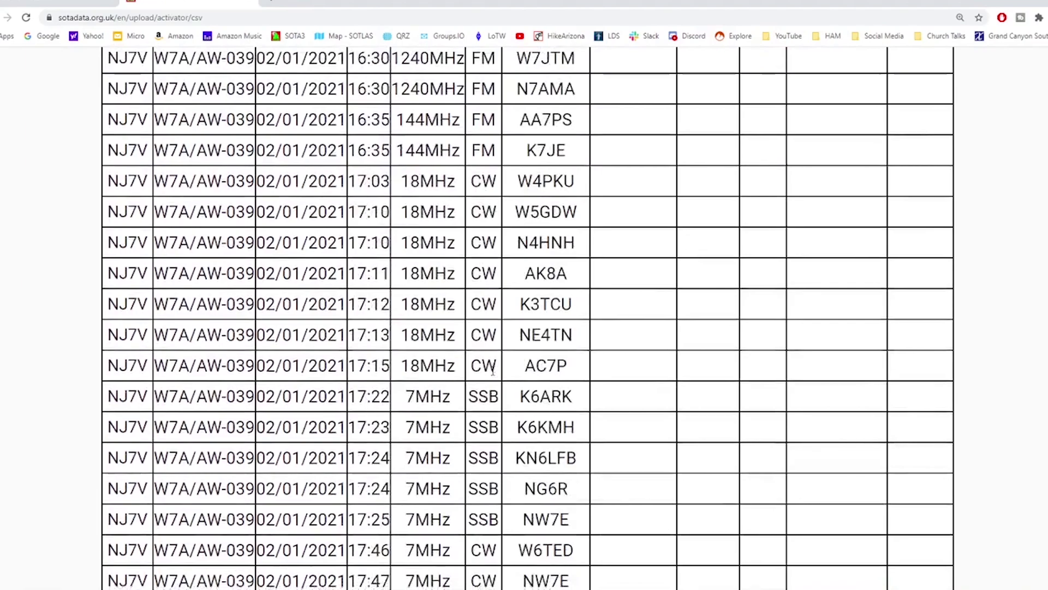
scroll(493, 372, "down", 6)
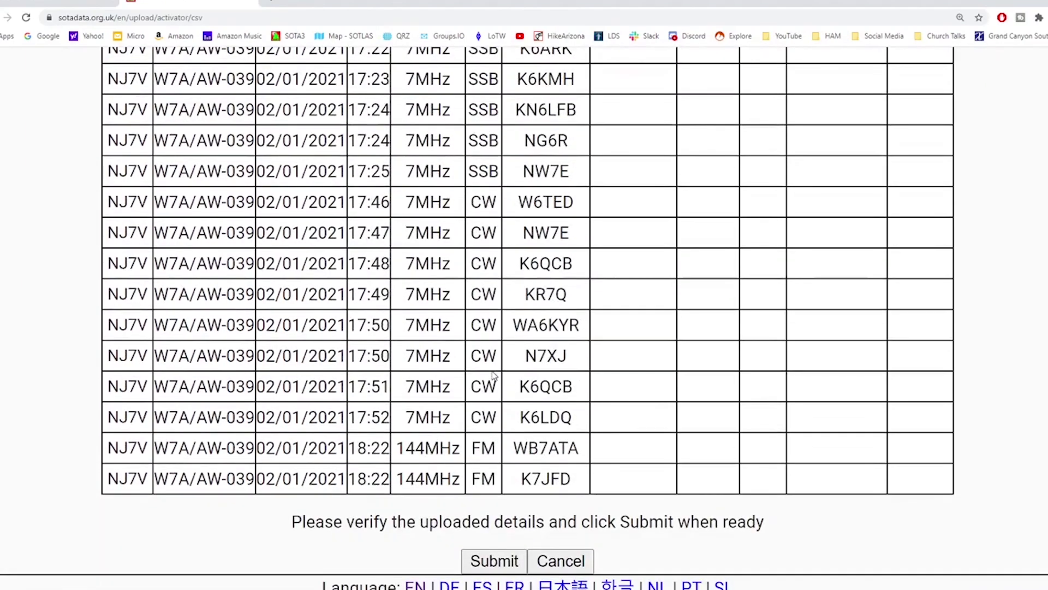
scroll(493, 376, "down", 1)
Submit the log after agreeing to the SOTA certification statement.
left_click(479, 543)
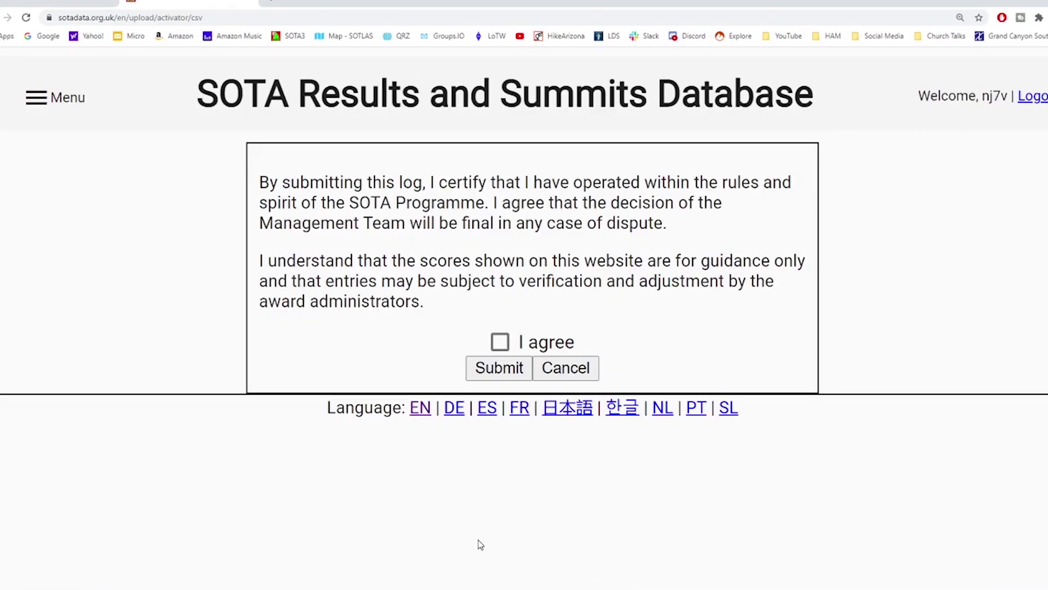
left_click(497, 345)
left_click(496, 367)
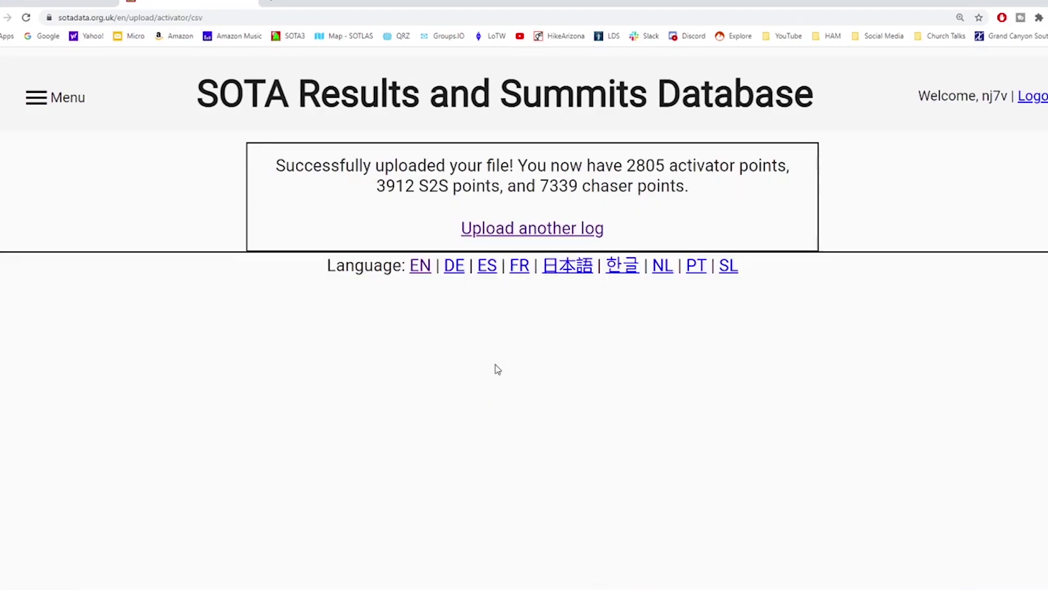